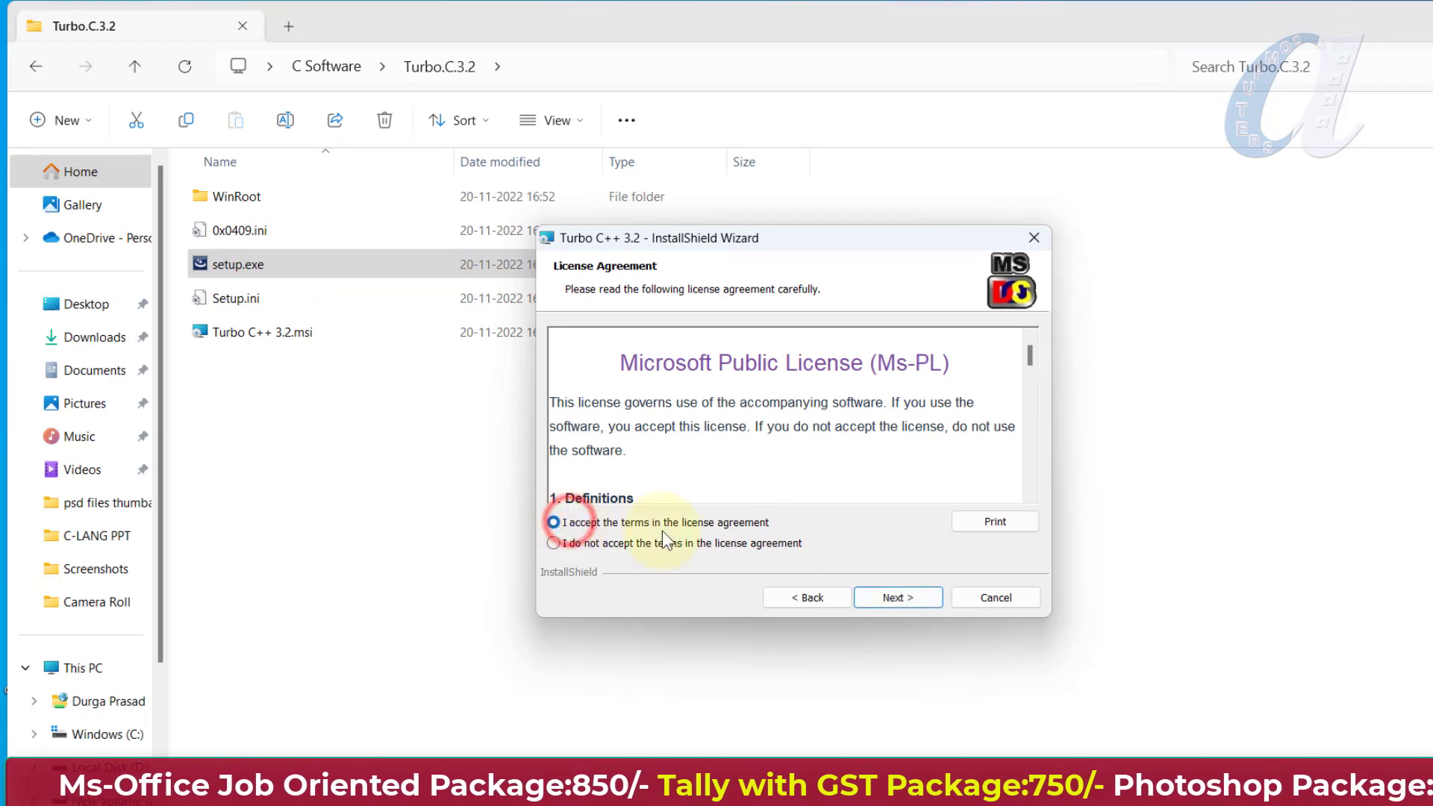
Install Turbo C++ 3.2 with the license terms accepted and finish the setup with launching the program enabled.
left_click(892, 597)
left_click(890, 597)
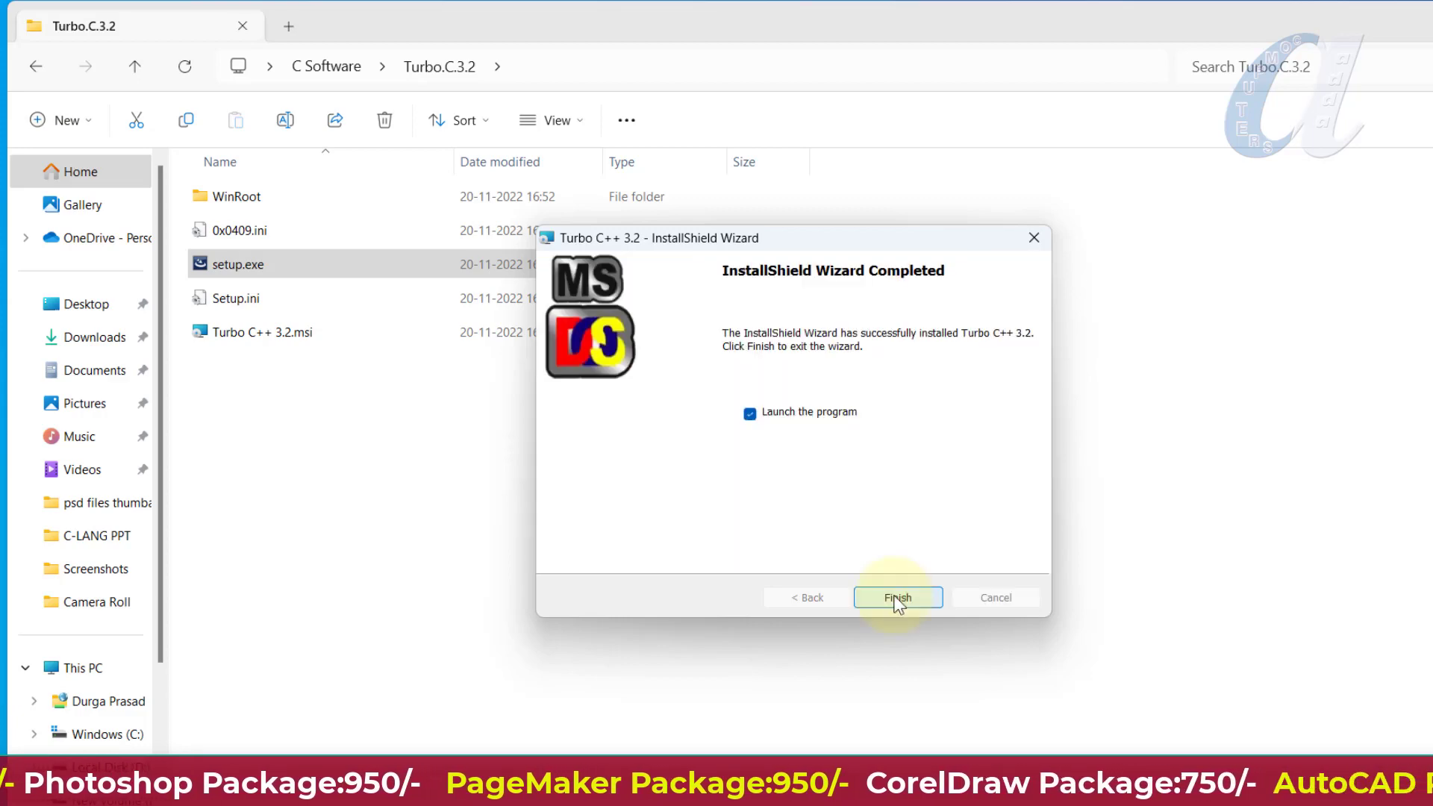
left_click(895, 597)
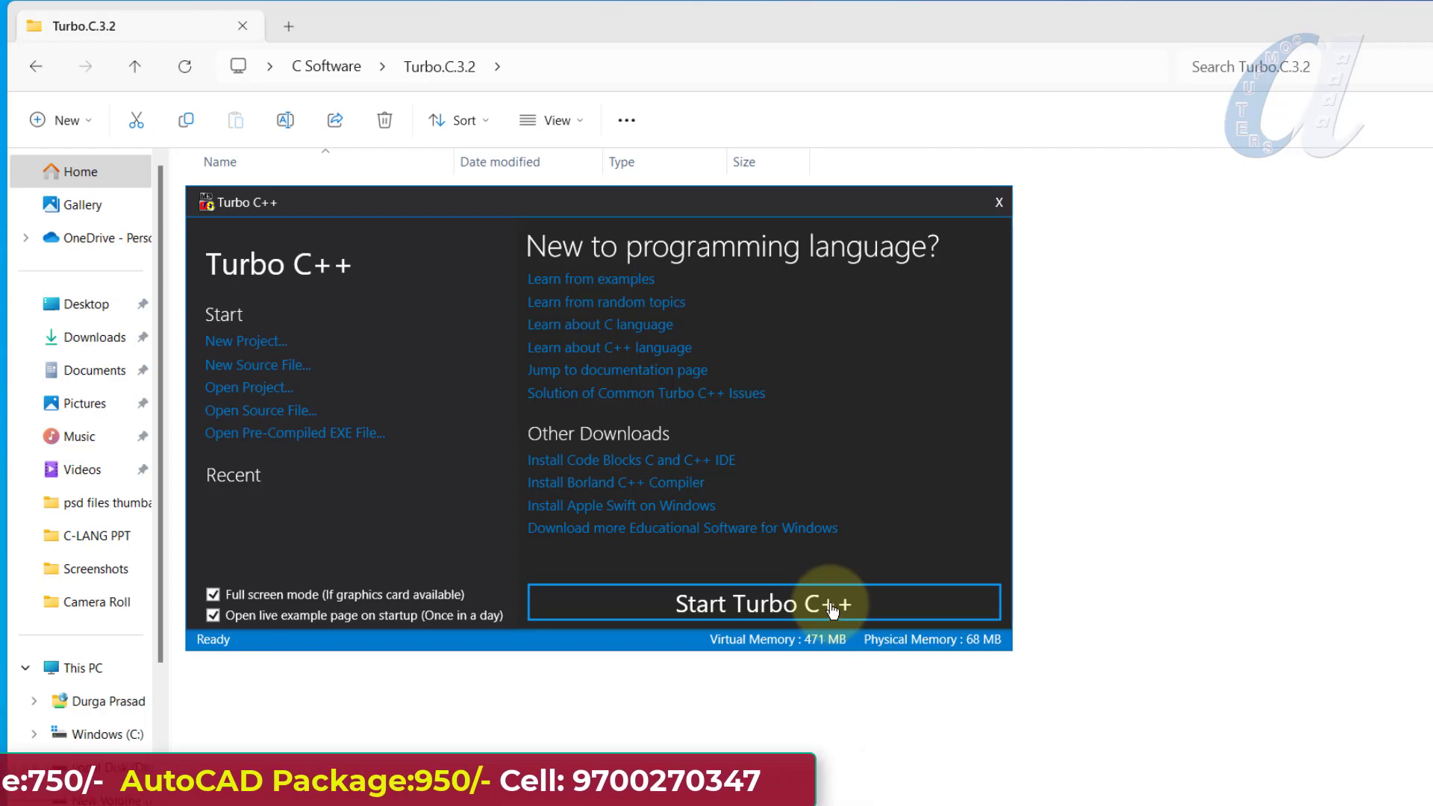
Close the Turbo C++ launcher, reopen it from its desktop shortcut, and start Turbo C++ in full screen mode.
left_click(1000, 202)
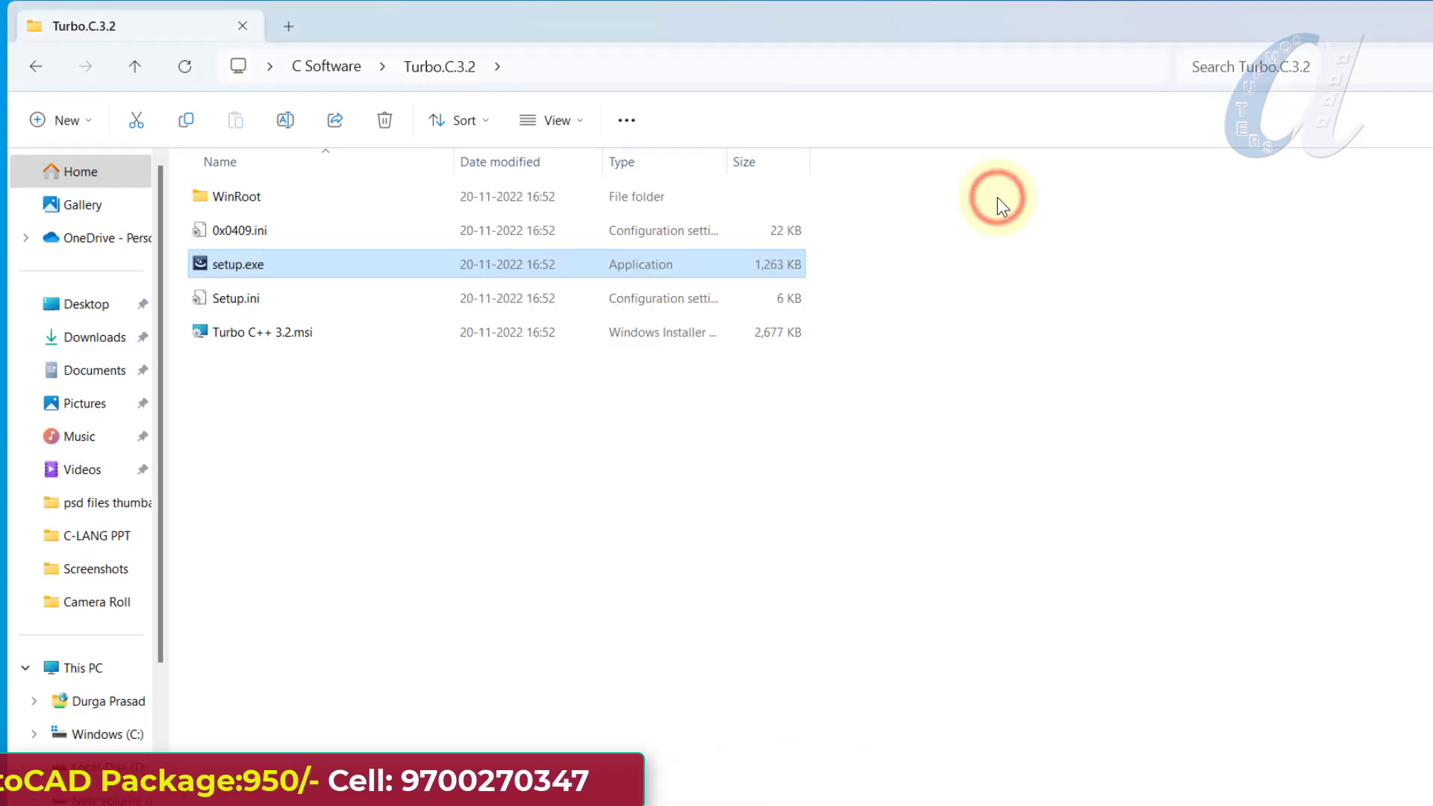
left_click(772, 179)
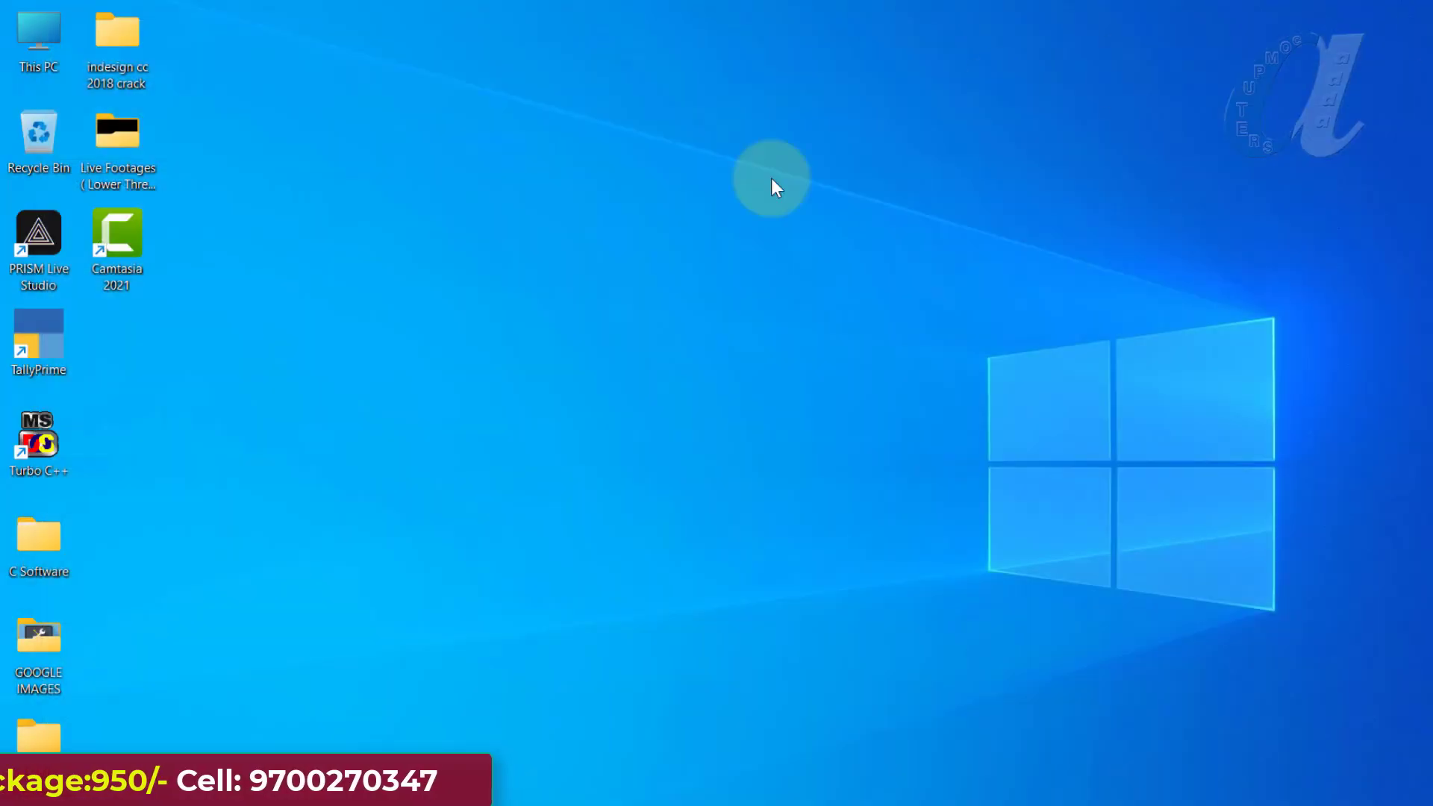
double_click(49, 440)
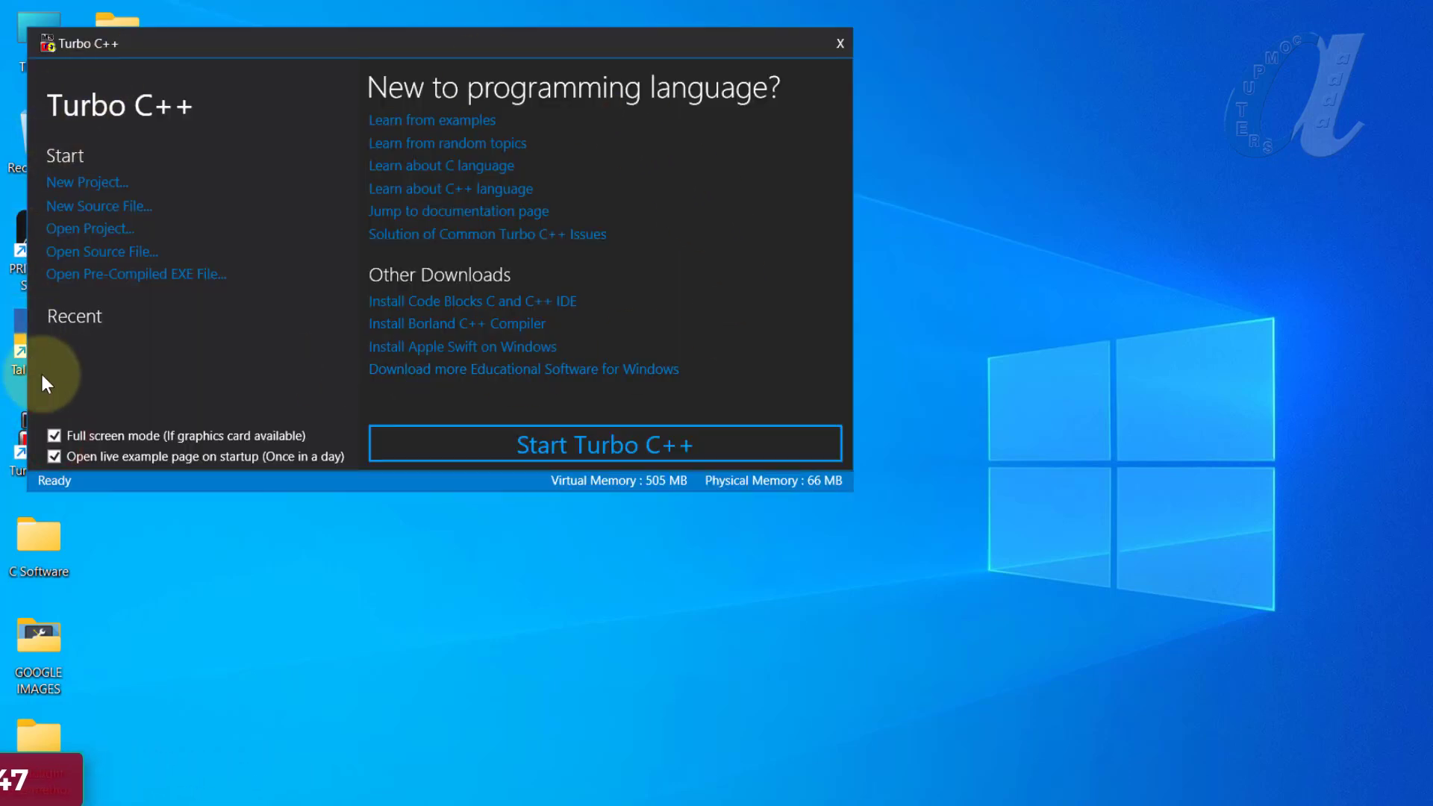
left_click(659, 448)
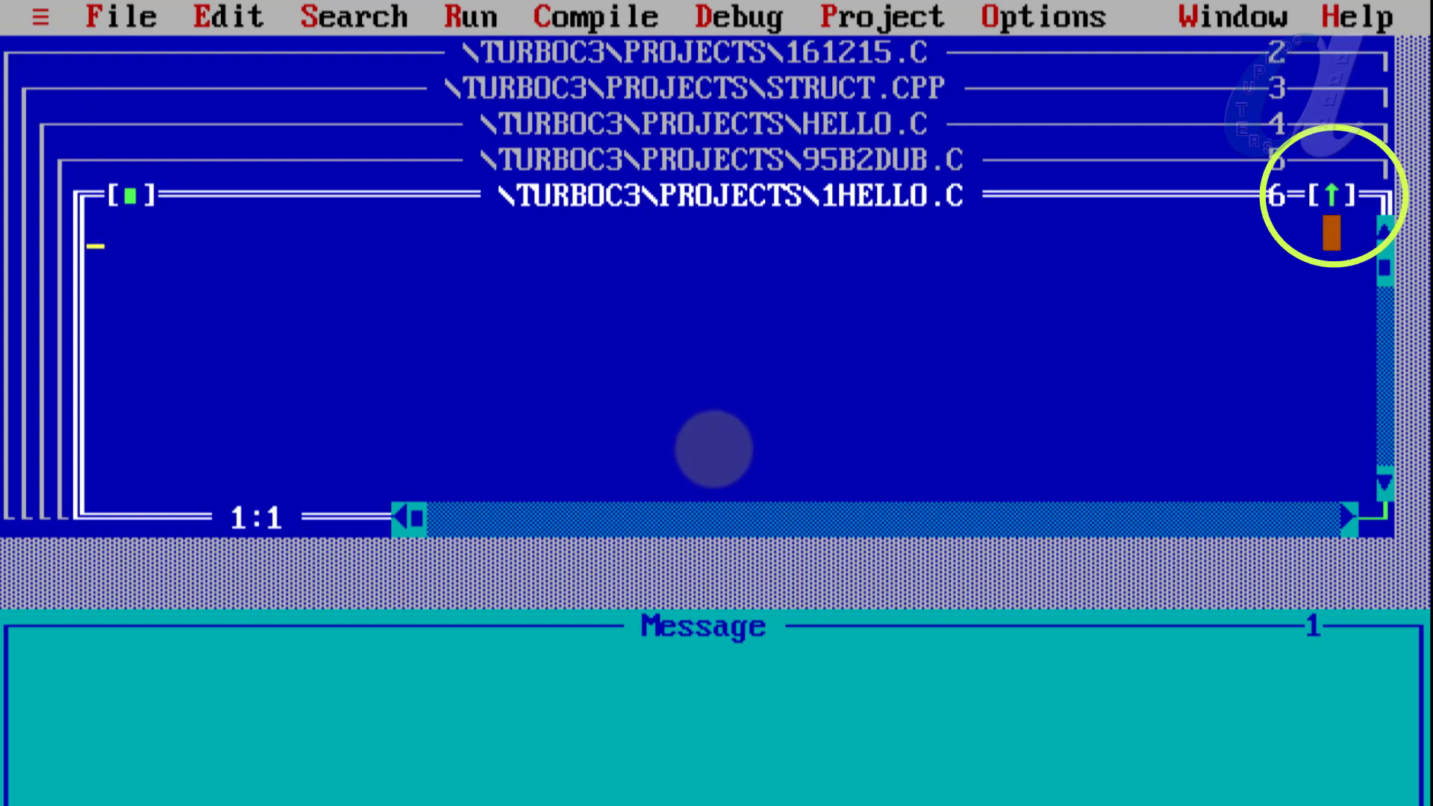
Maximize the 1HELLO.C editor window and restore it to its smaller size.
left_click(1331, 196)
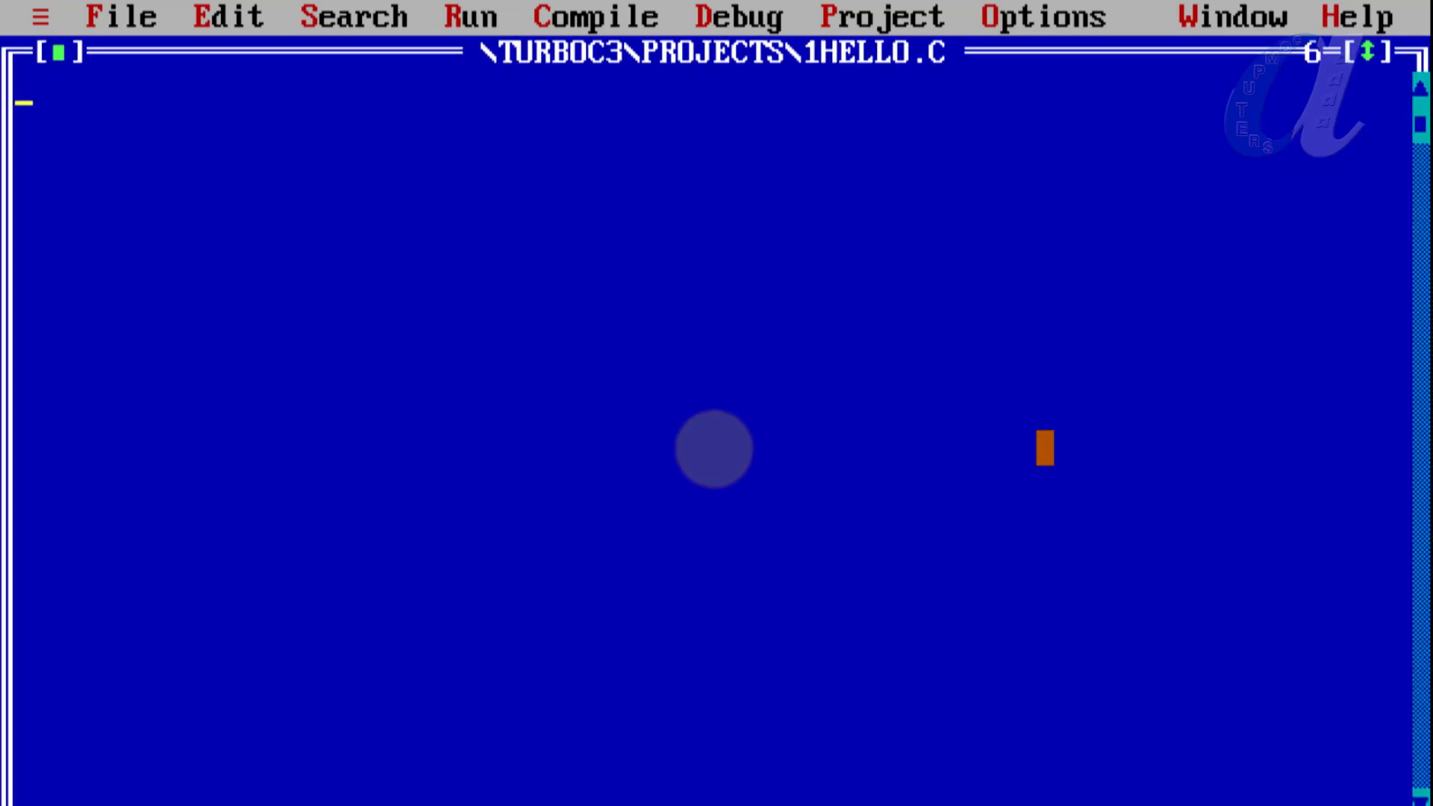
left_click(1367, 53)
left_click(1331, 196)
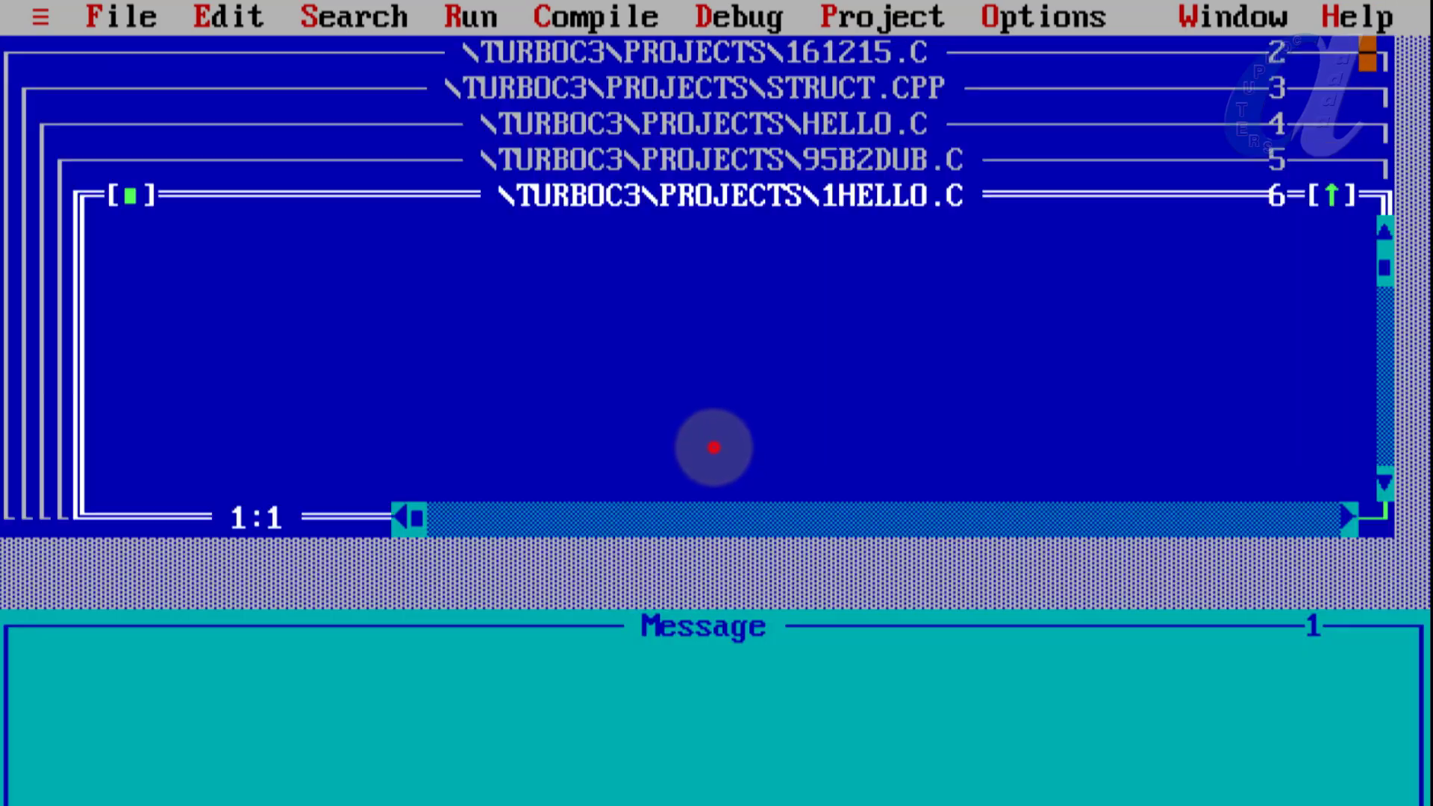
left_click(1367, 53)
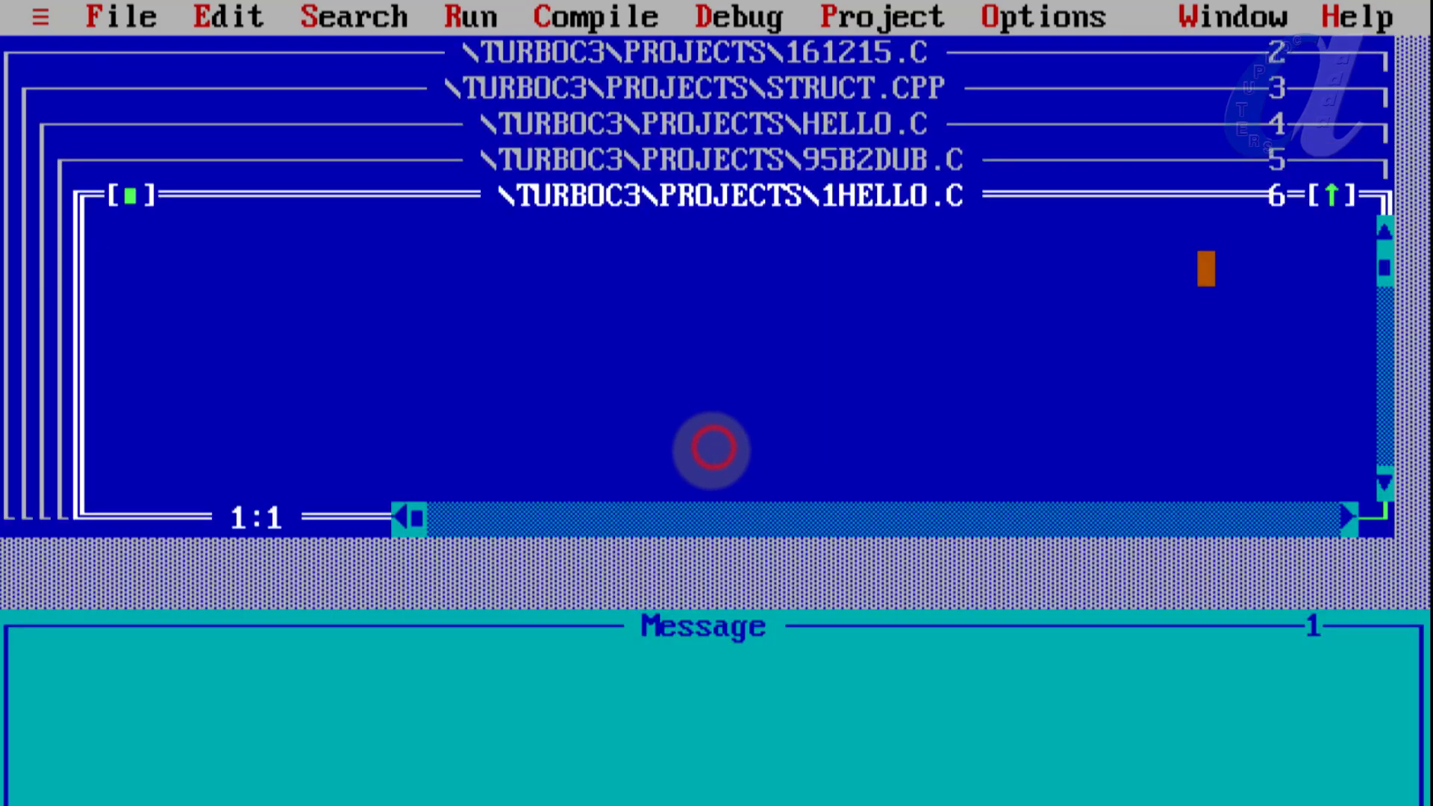
Activate the Message window, maximize it, and restore it to its original size.
left_click(918, 734)
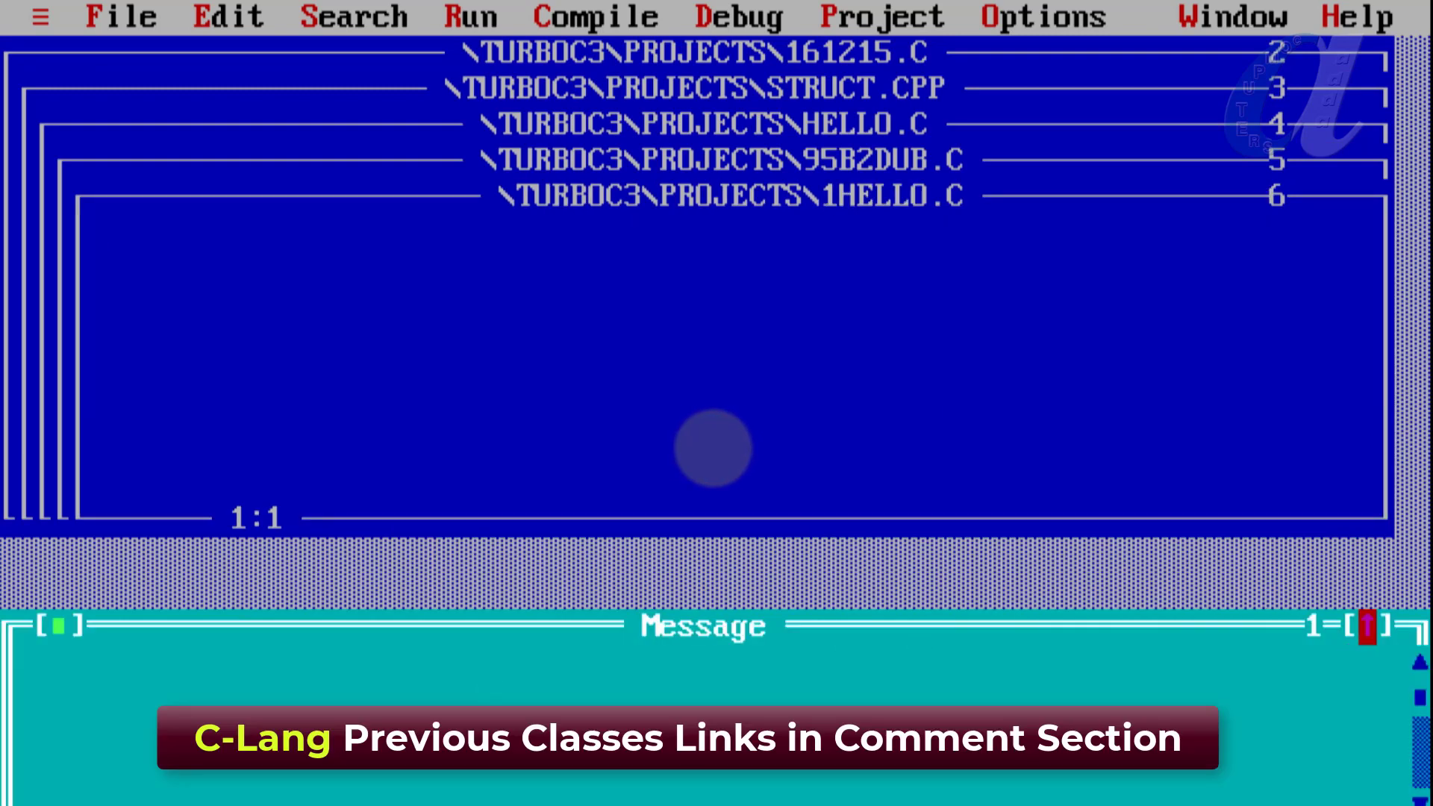
left_click(1367, 627)
left_click(1367, 53)
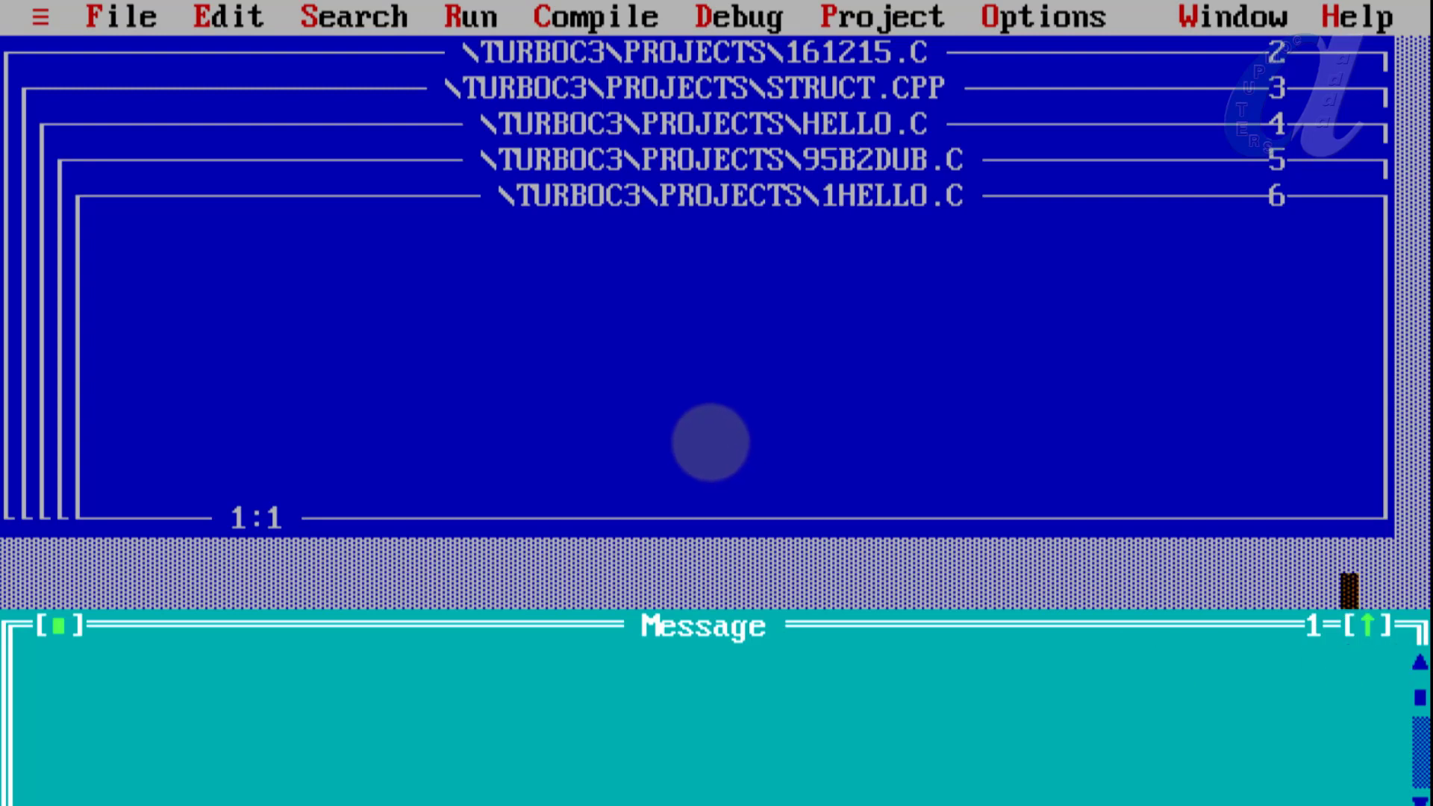
Activate the 1HELLO.C editor window, toggle its zoom, and leave it maximized.
left_click(364, 305)
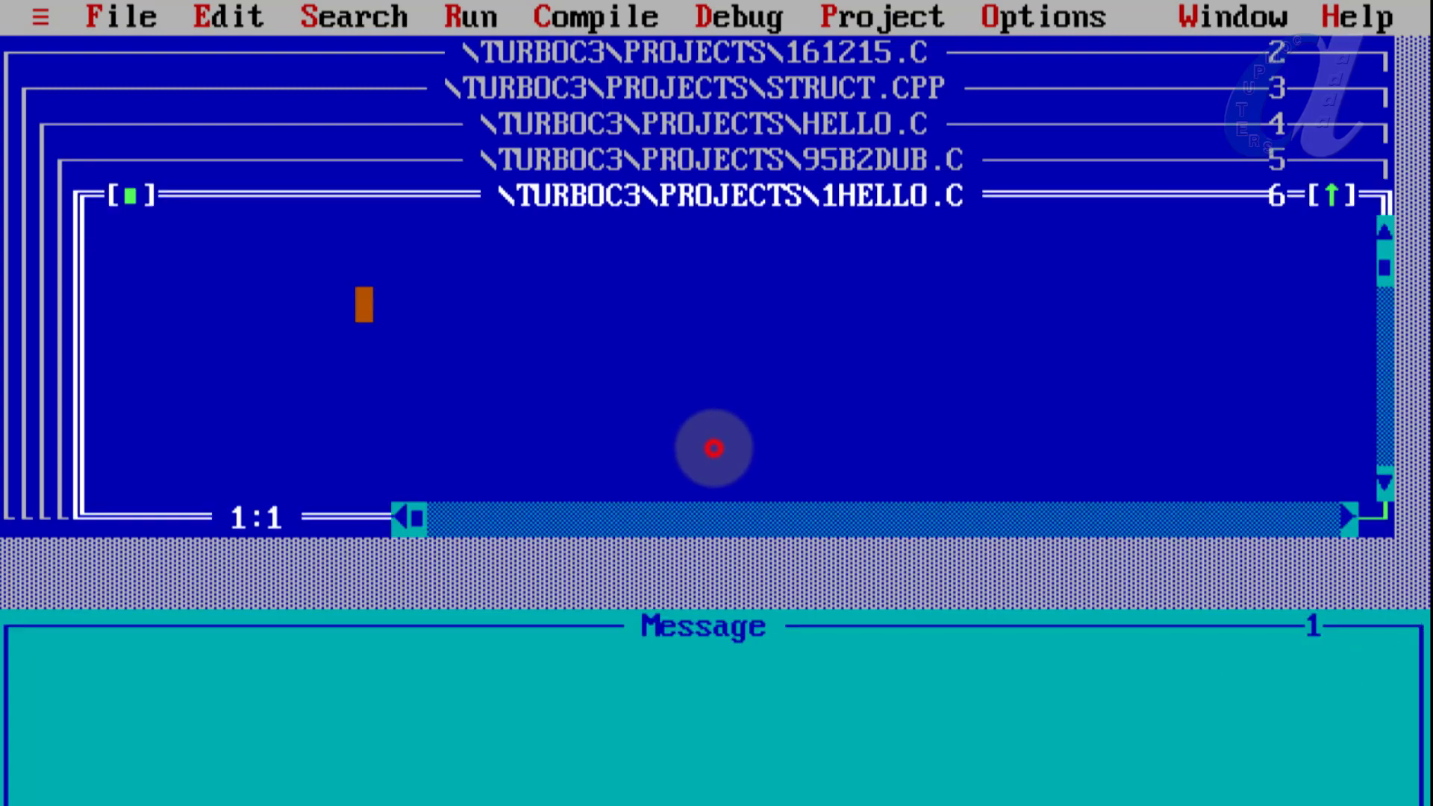
key("F5")
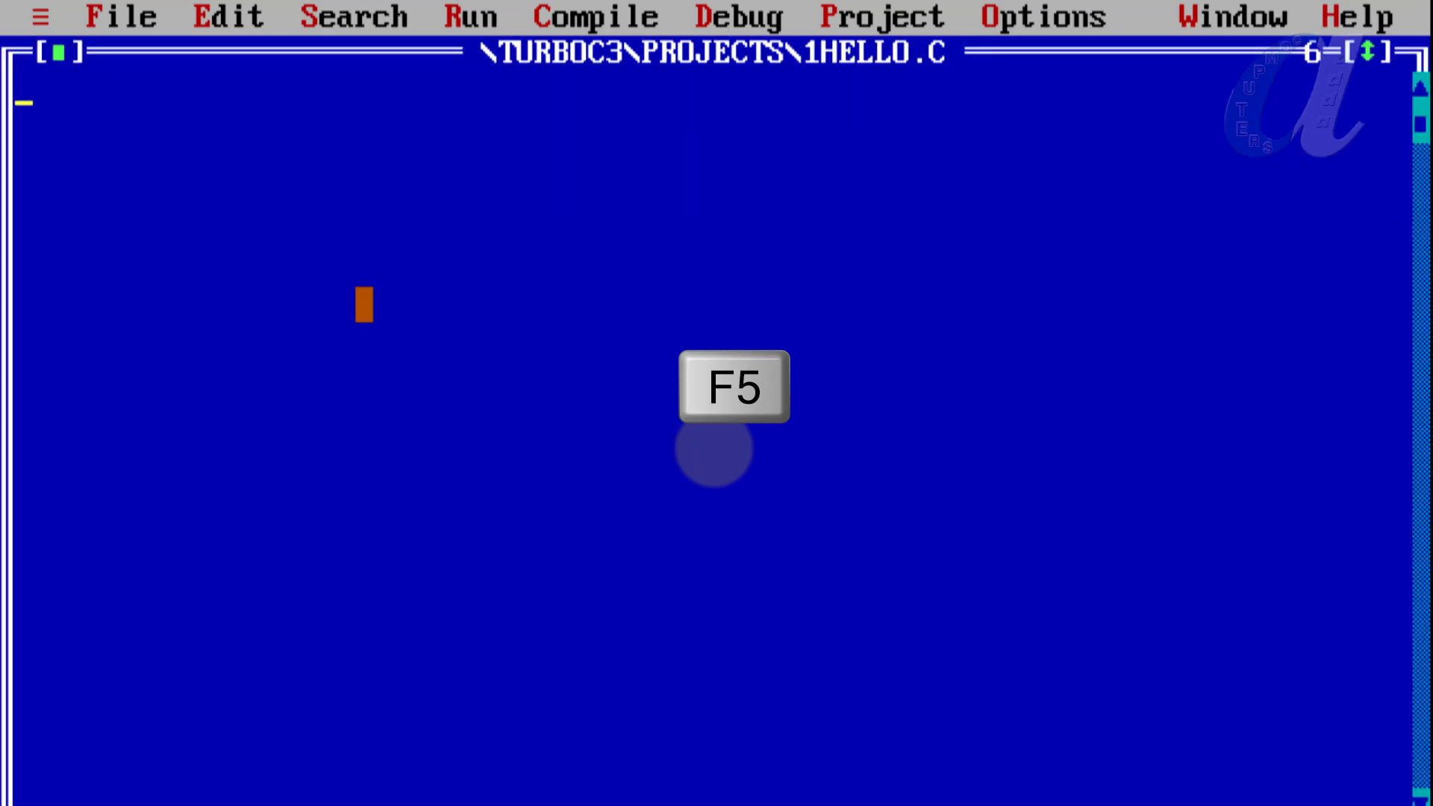
key("F5")
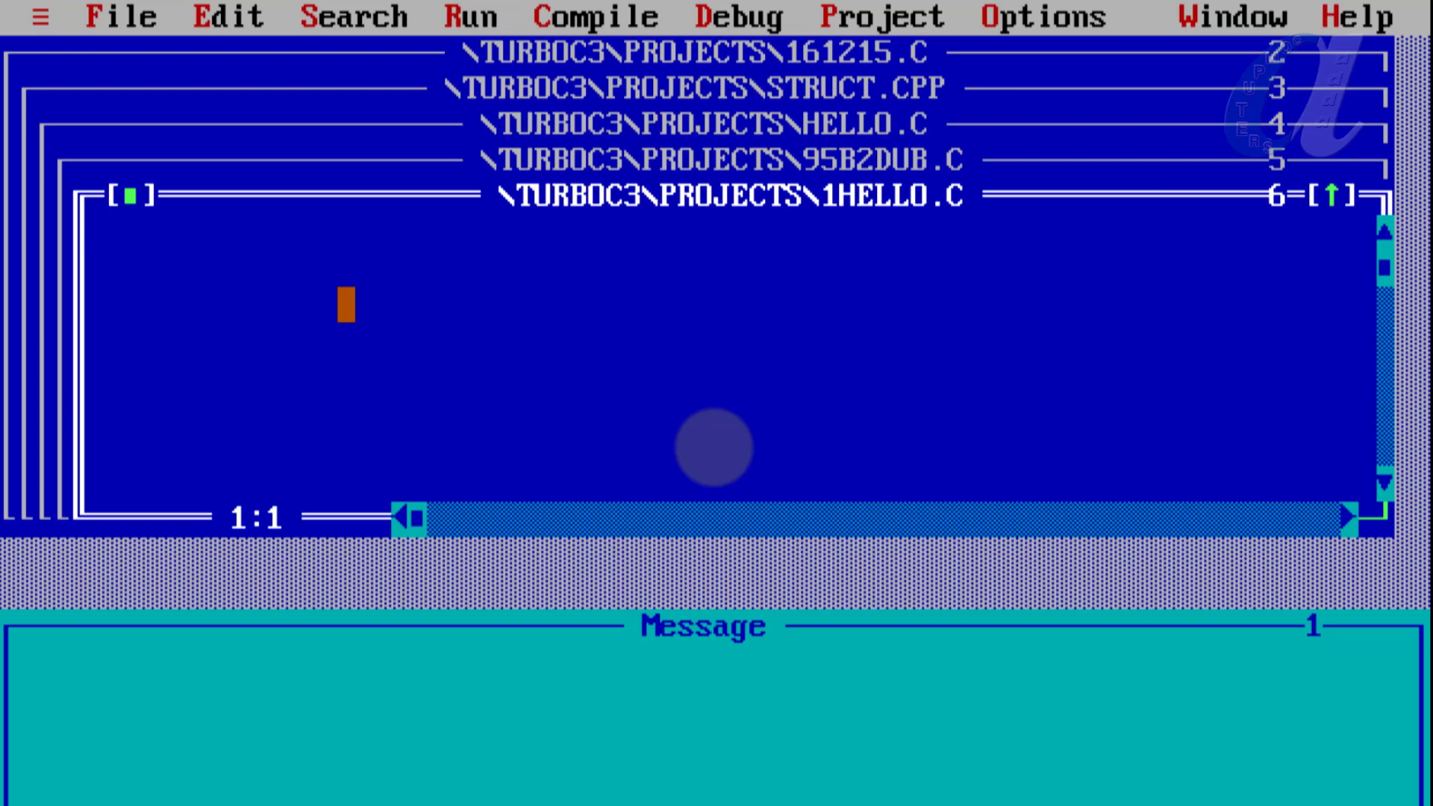
key("F5")
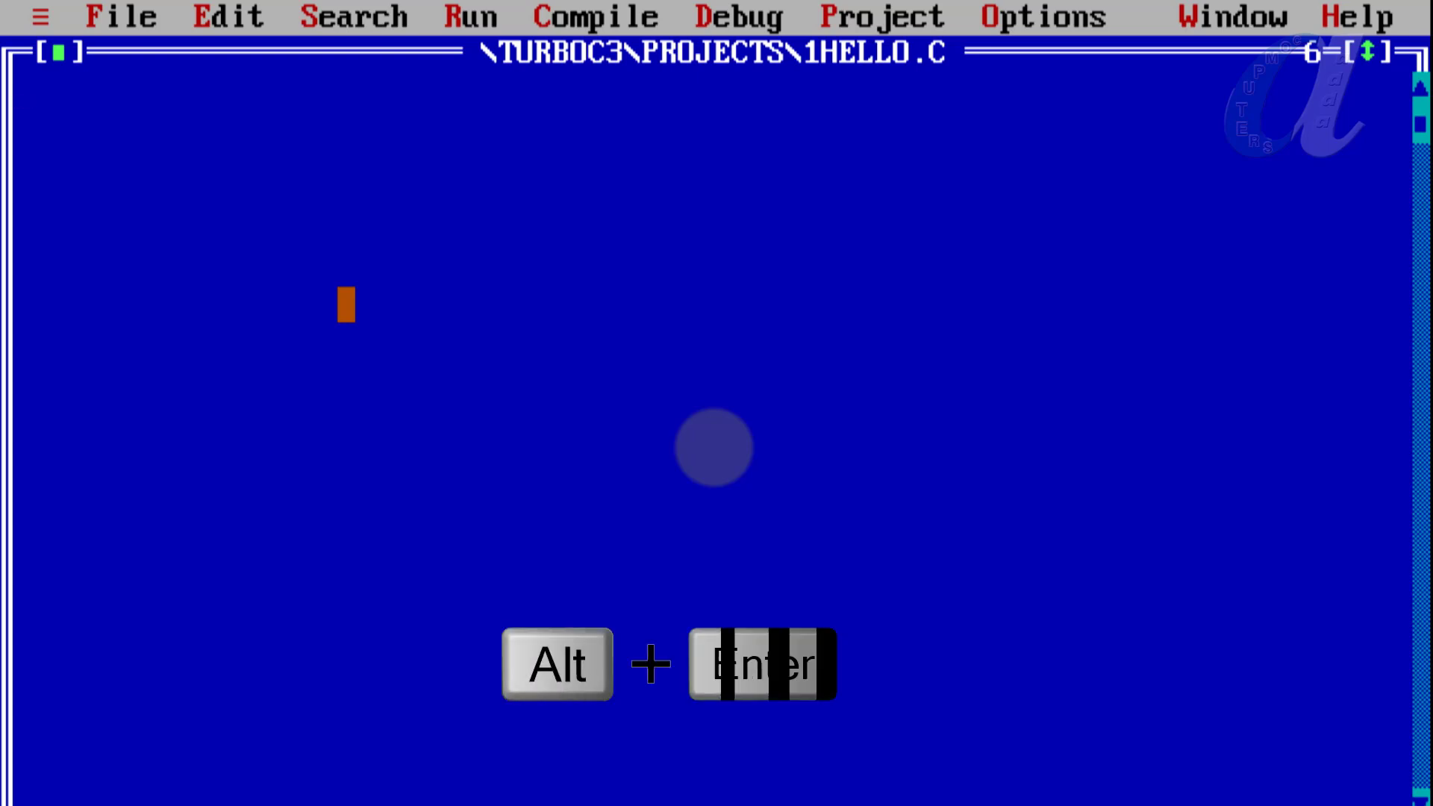
Toggle Turbo C++ between full screen and a desktop window, and return the focus to the 1HELLO.C editor.
key("alt+Return")
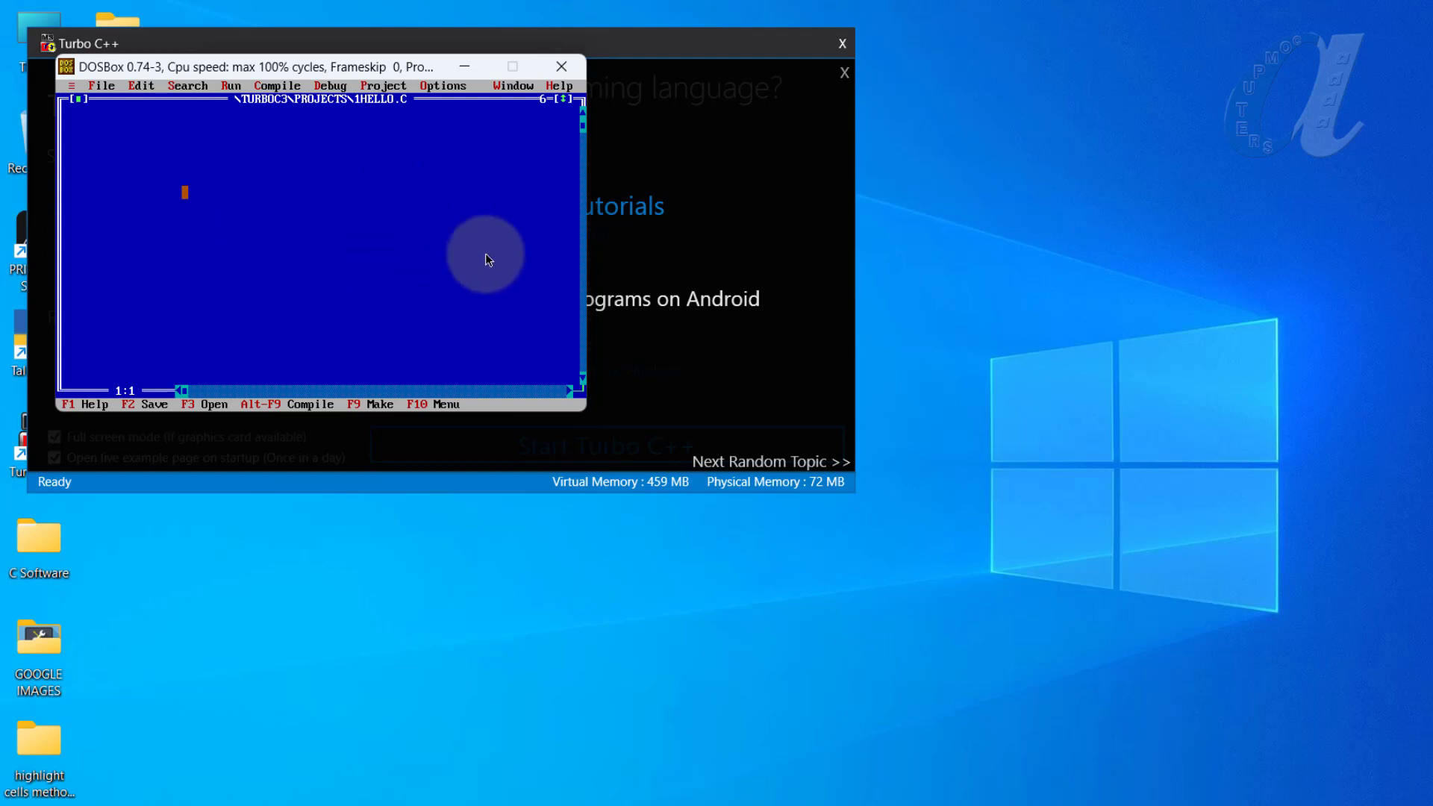
left_click(221, 192)
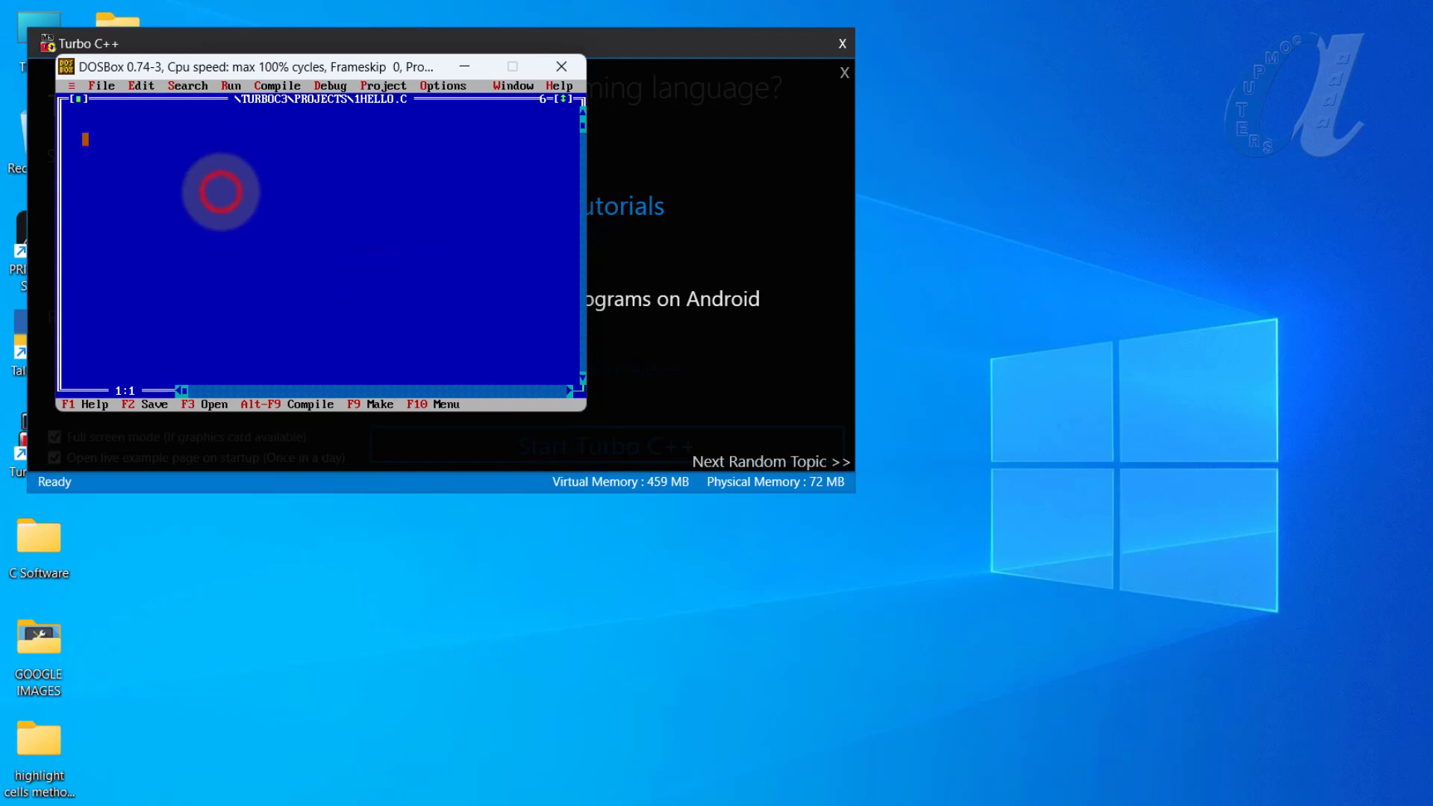
key("alt+Return")
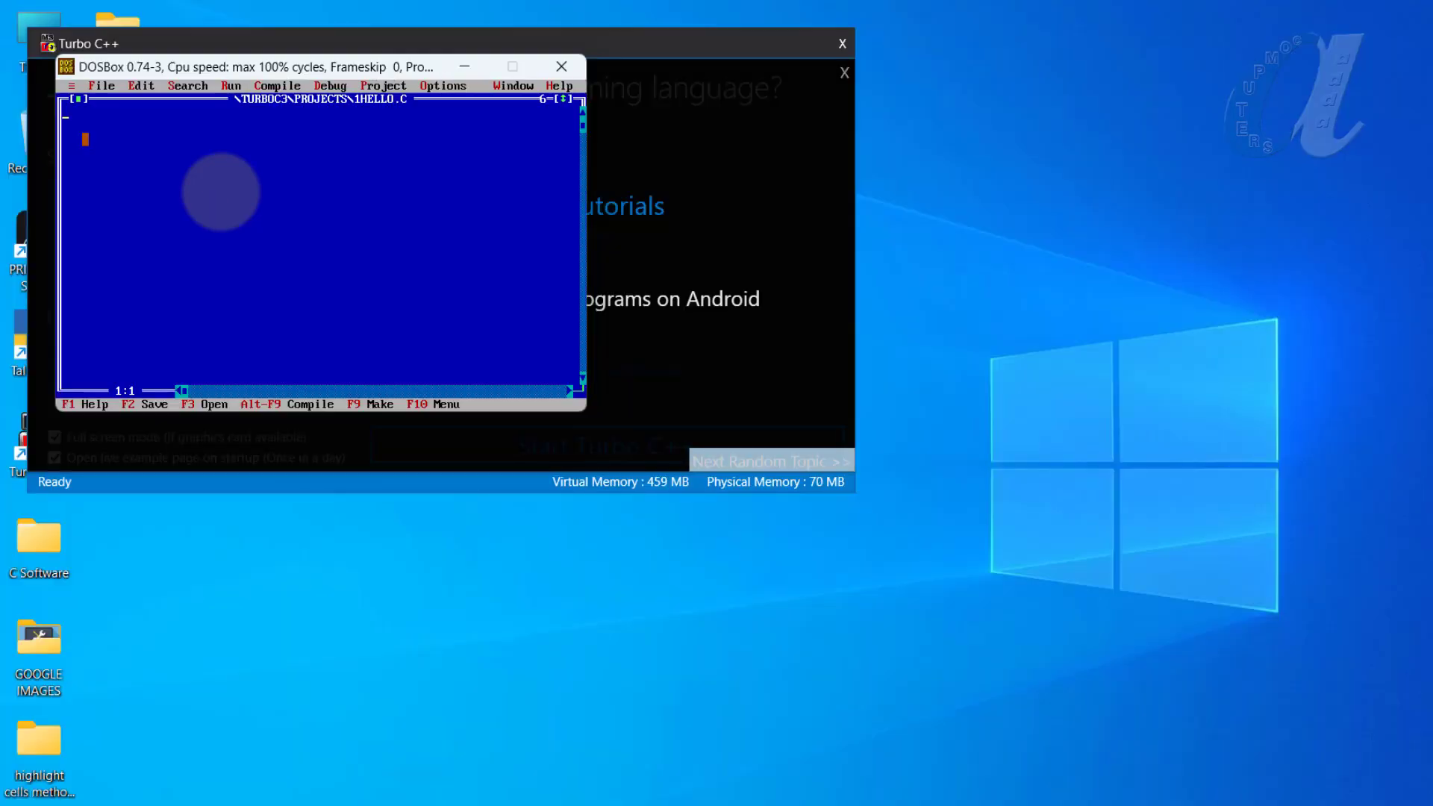
left_click(1268, 292)
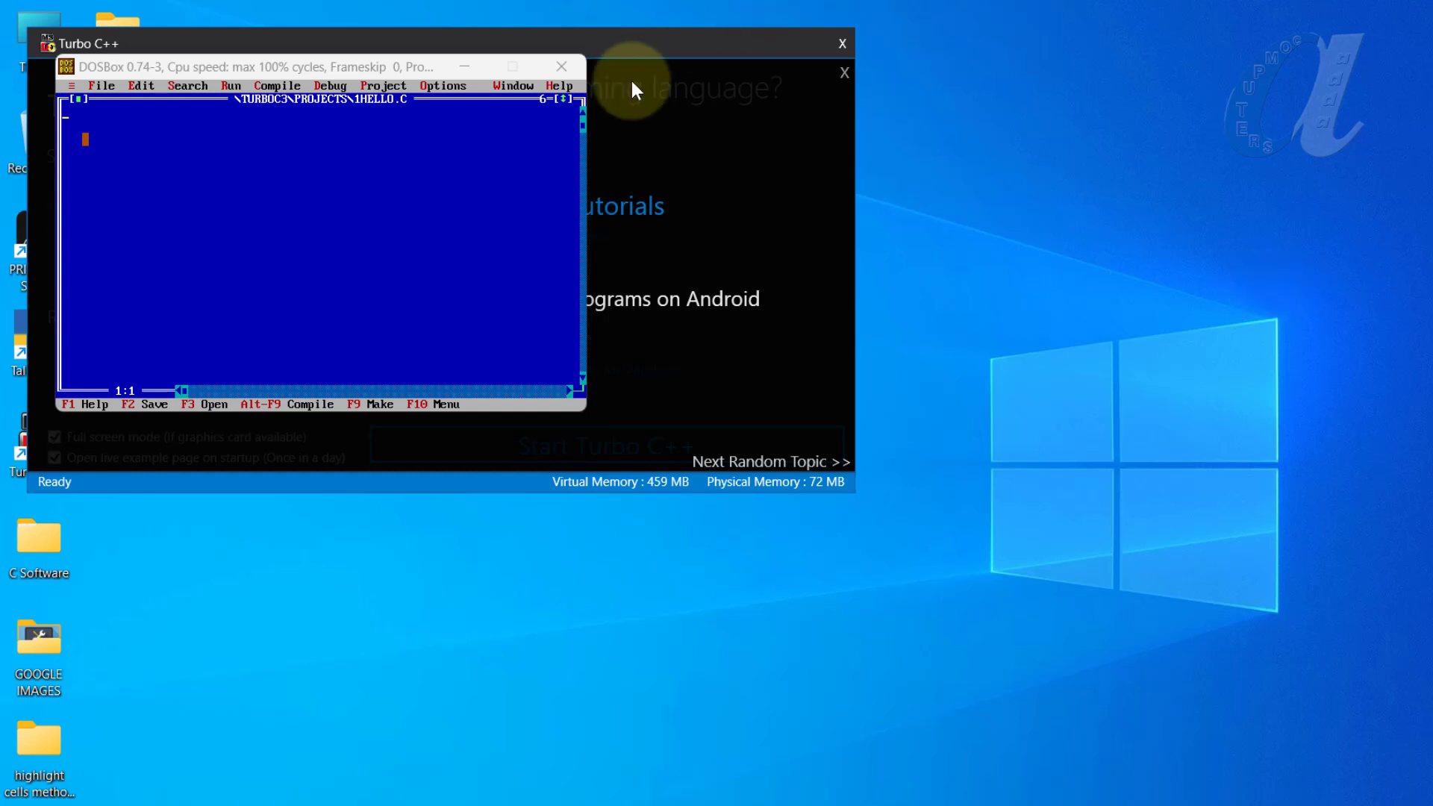
left_click(394, 64)
left_click(380, 203)
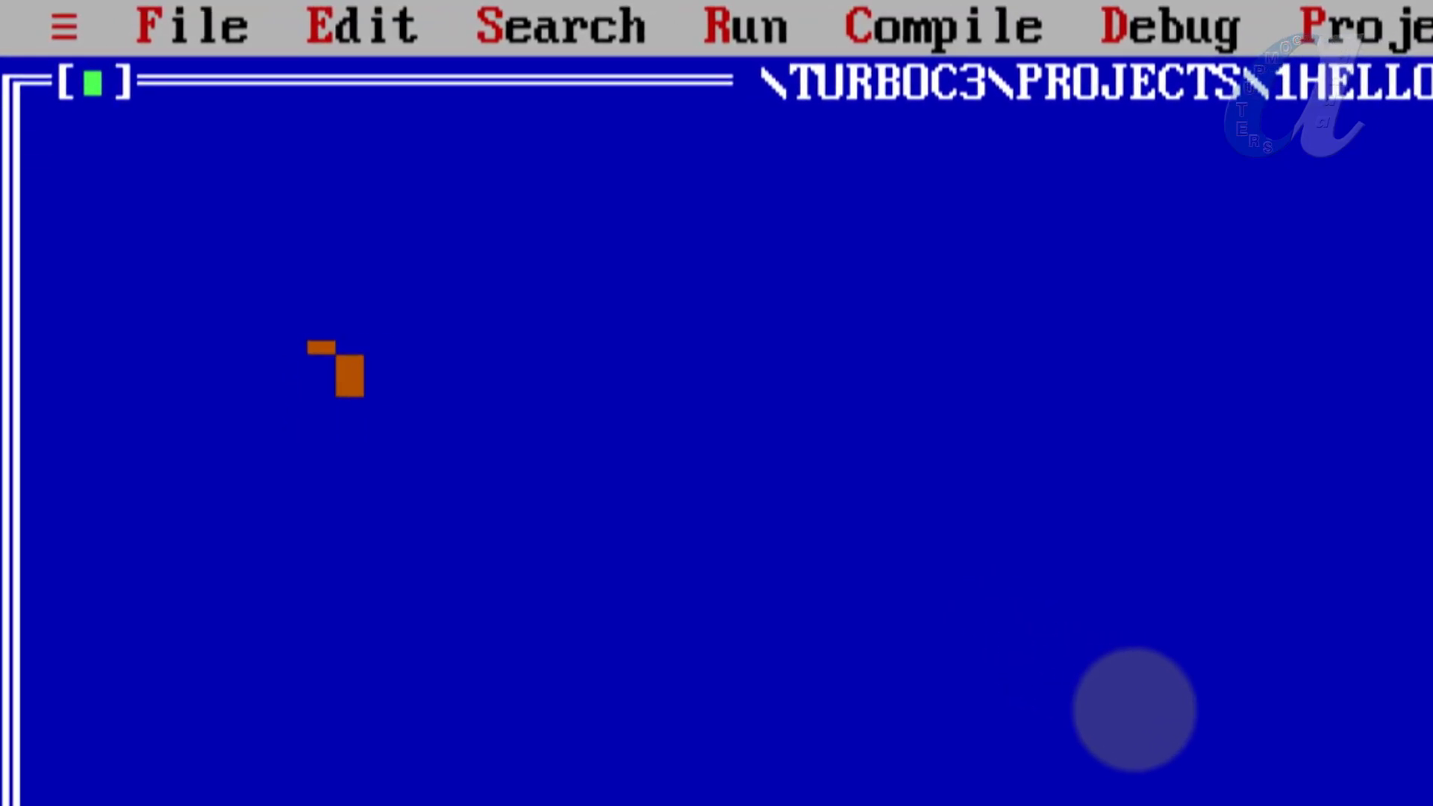
Examine the File, Edit, Search, Run and Compile command groups of the Turbo C++ editor.
key("alt")
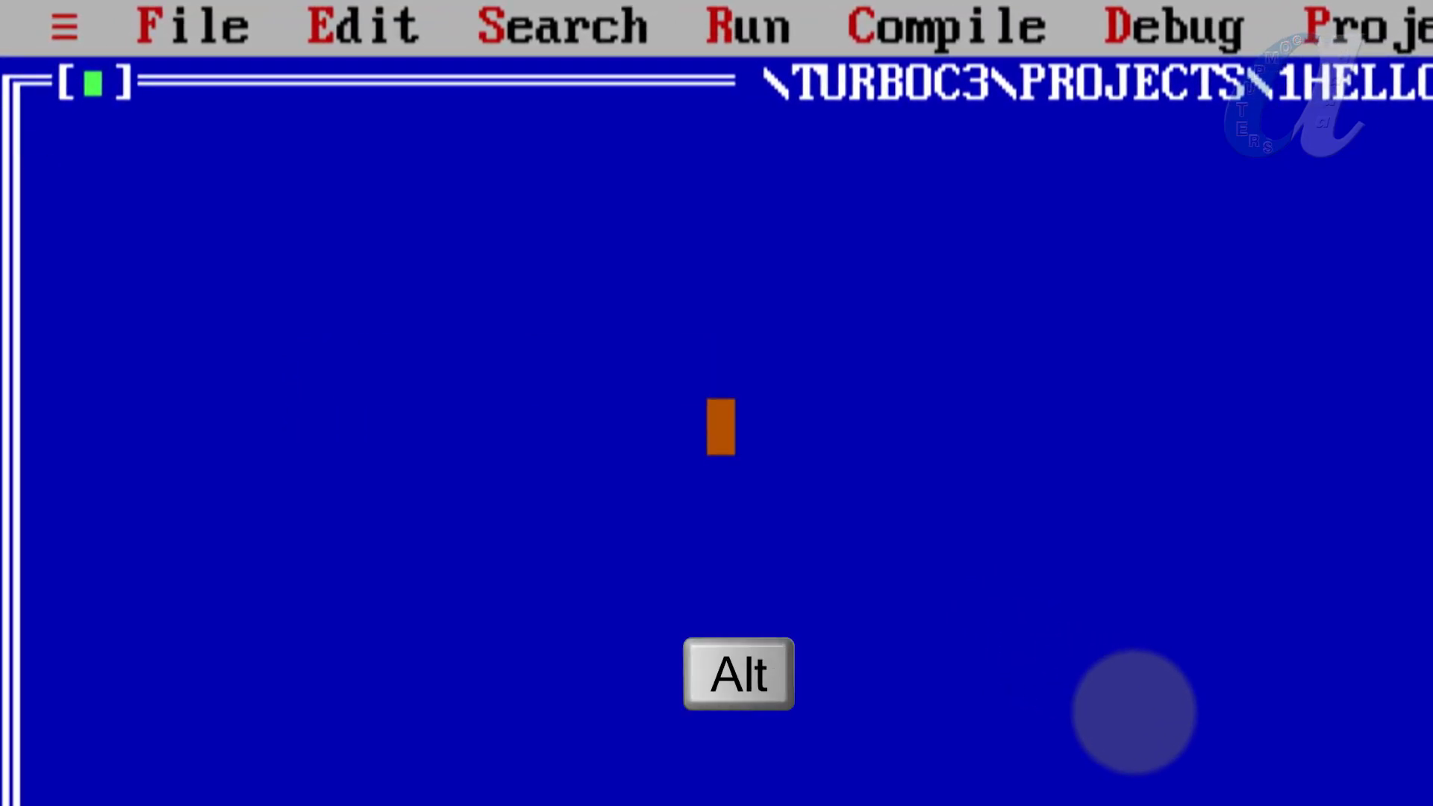
key("alt+f")
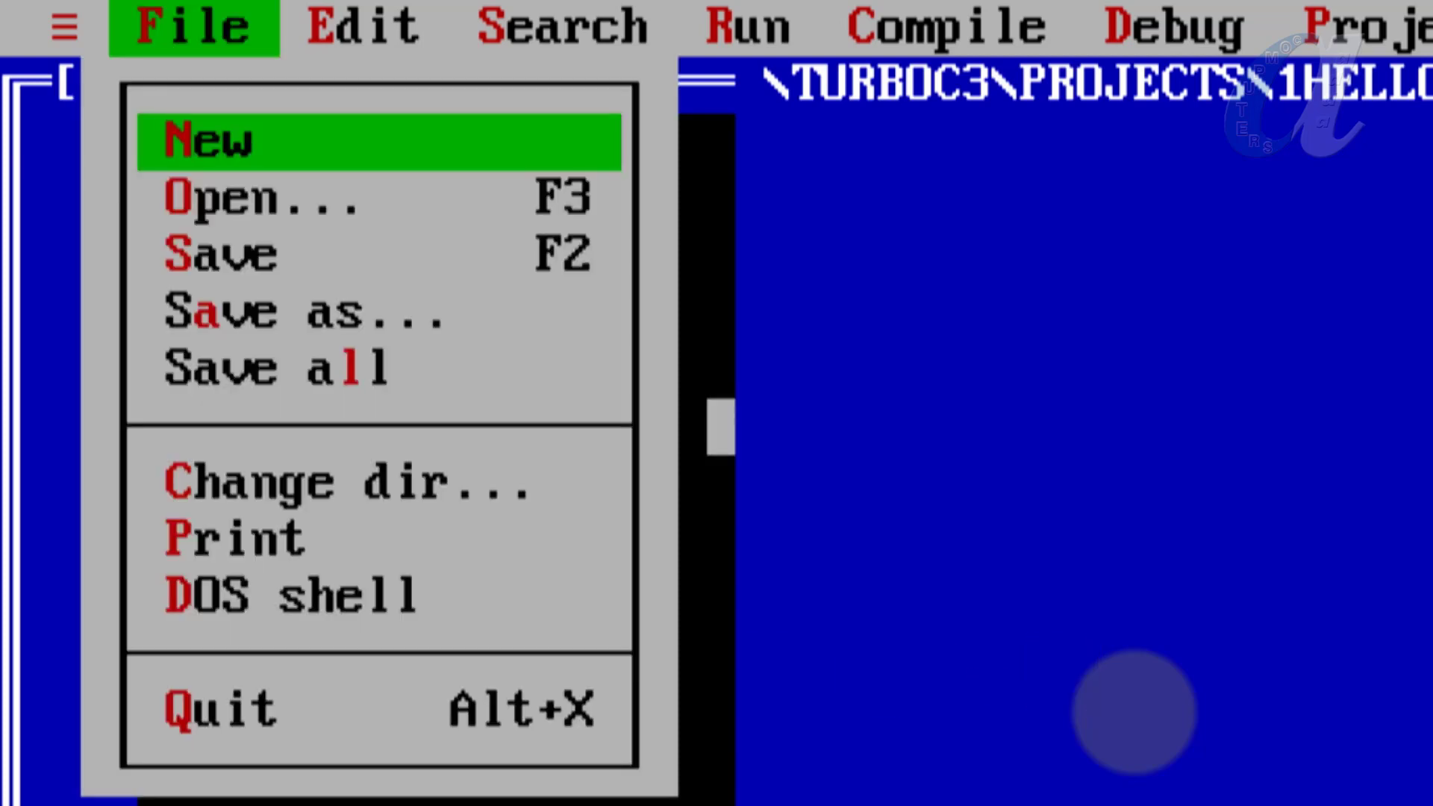
key("alt+c")
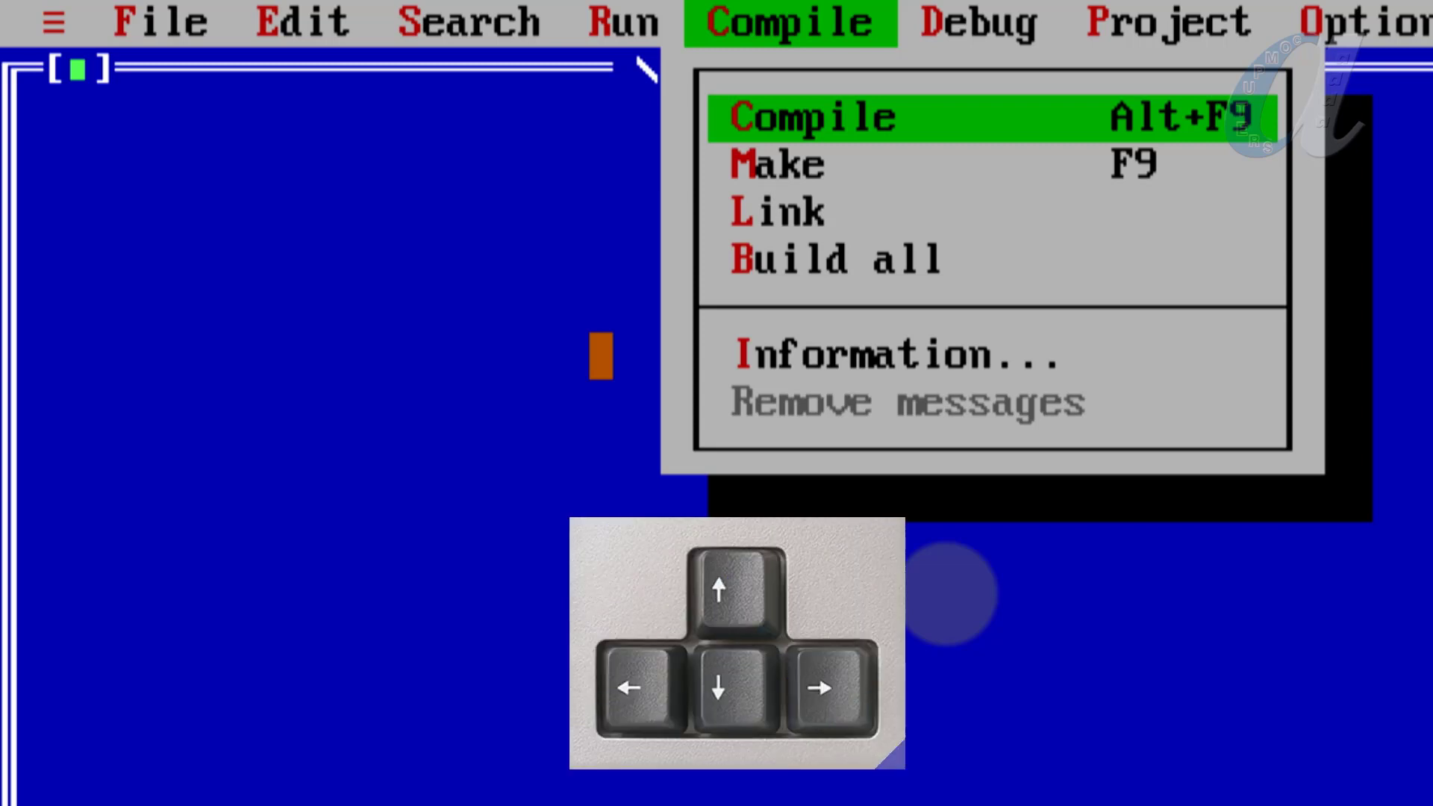
key("Left")
key("Left")
key("Left")
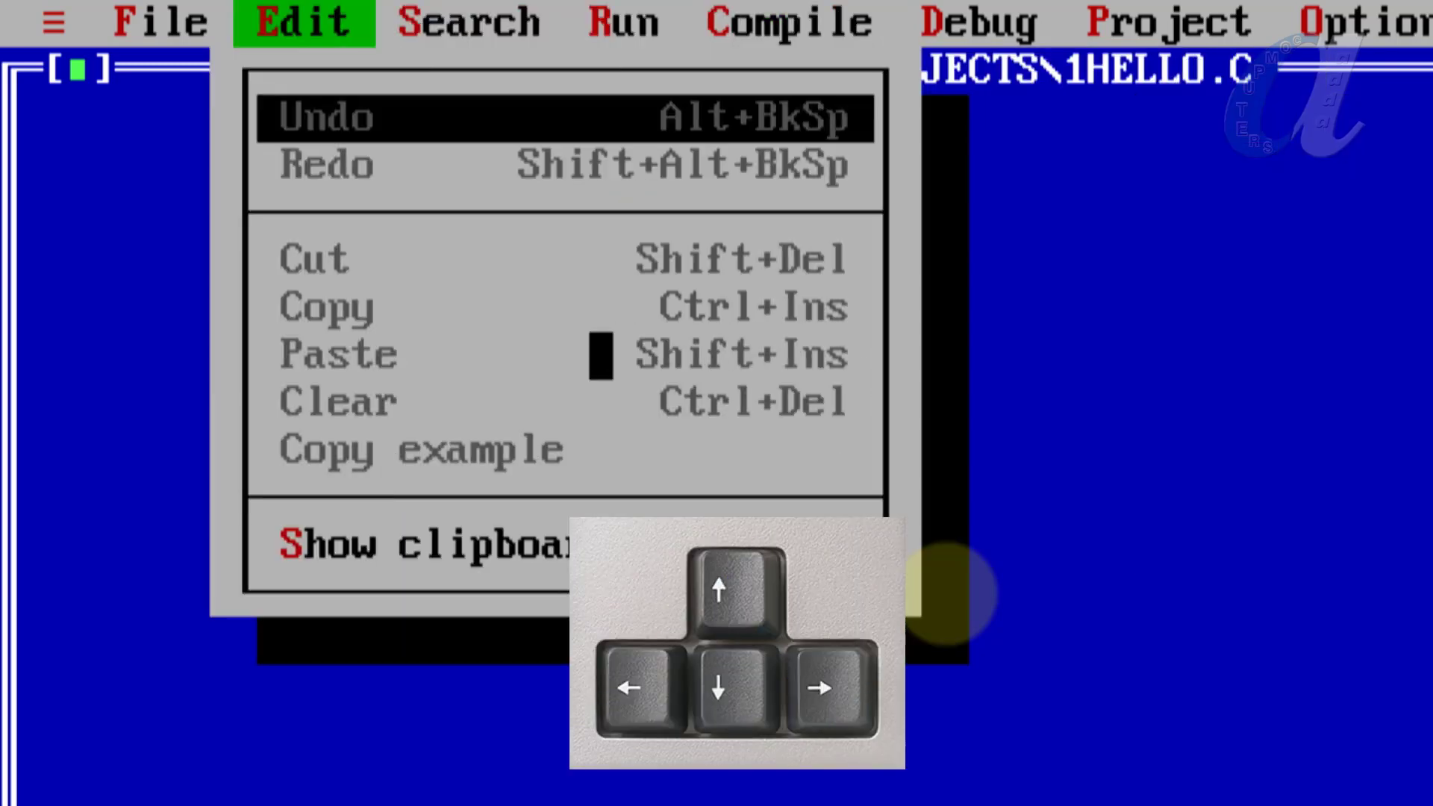
key("Right")
key("Right")
key("Right")
key("Right")
key("Right")
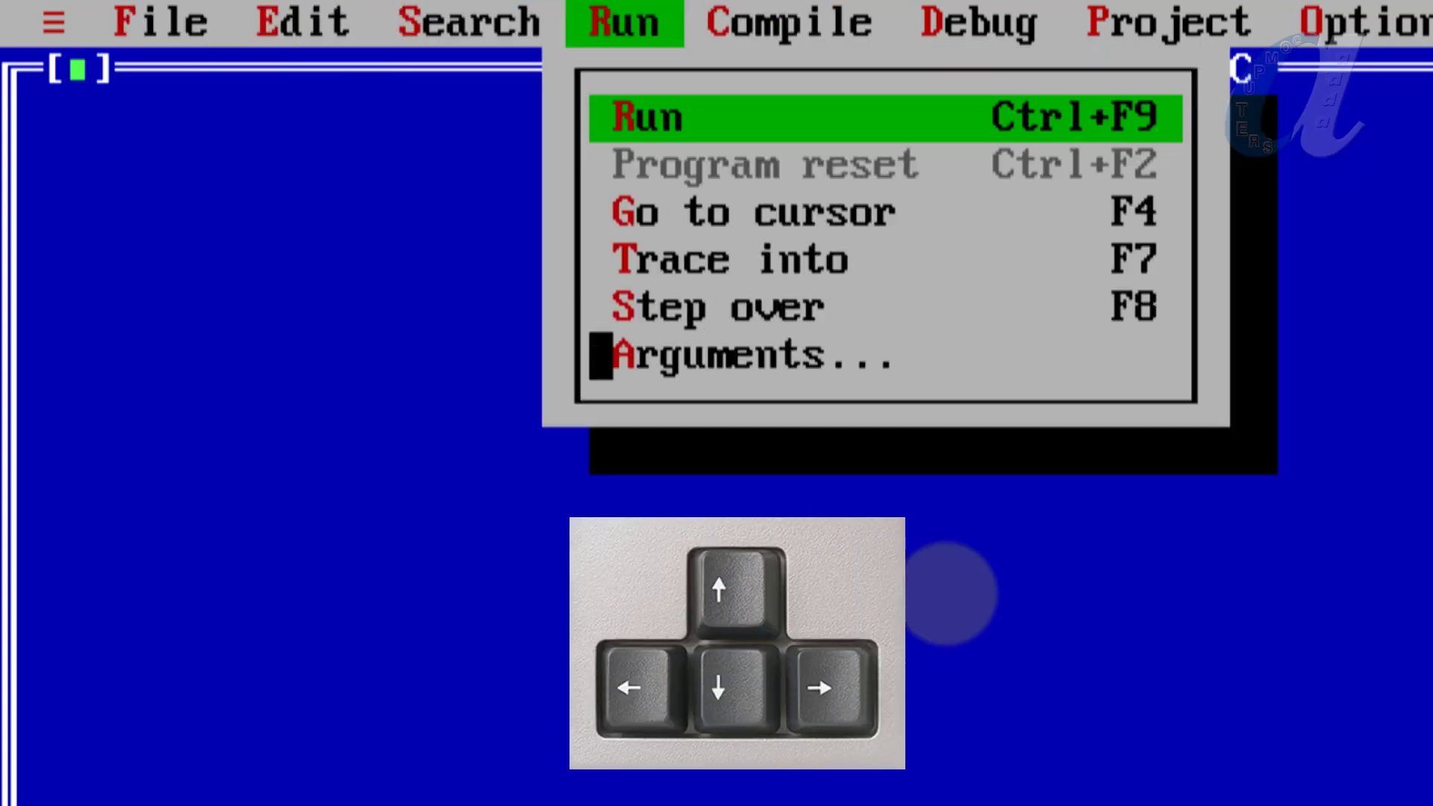
key("Left")
key("Left")
key("Left")
key("Left")
key("Left")
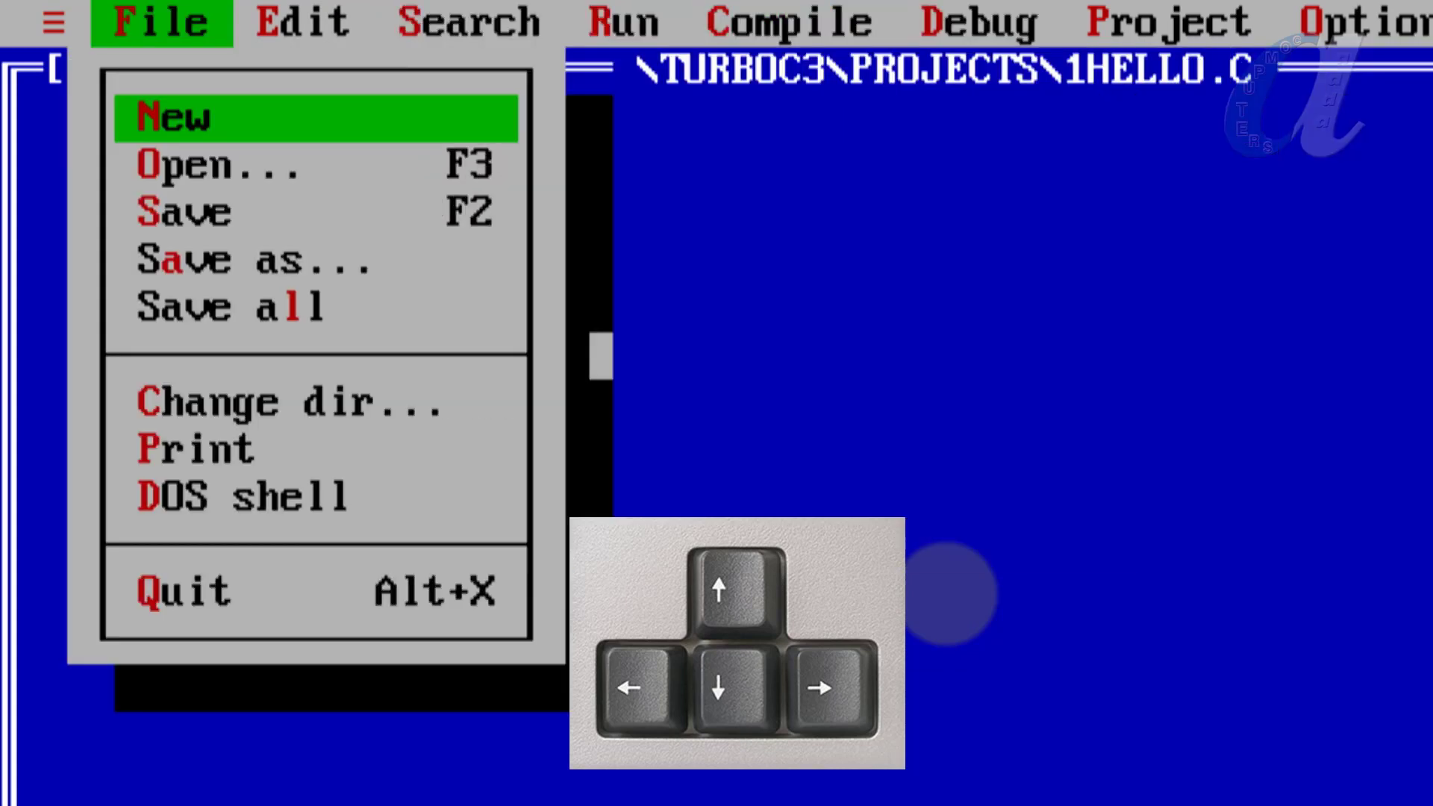
Examine the individual File commands, from New and Open through Print, DOS shell and Quit.
key("Down")
key("Down")
key("Down")
key("Down")
key("Down")
key("Down")
key("Down")
key("Down")
key("Down")
key("Down")
key("Down")
key("Down")
key("Down")
key("Down")
key("Down")
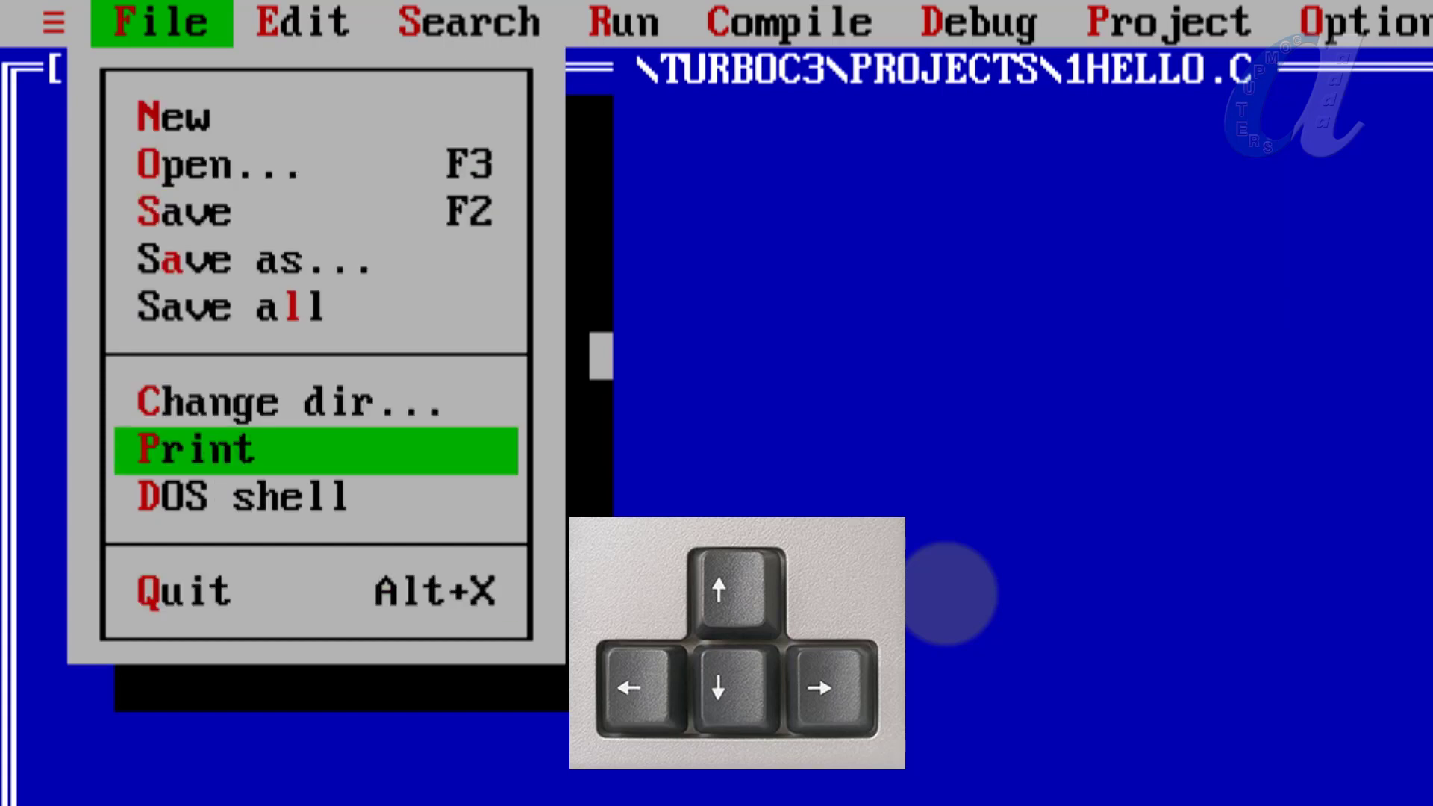
key("Up")
key("Up")
key("Down")
key("Down")
key("Down")
key("Up")
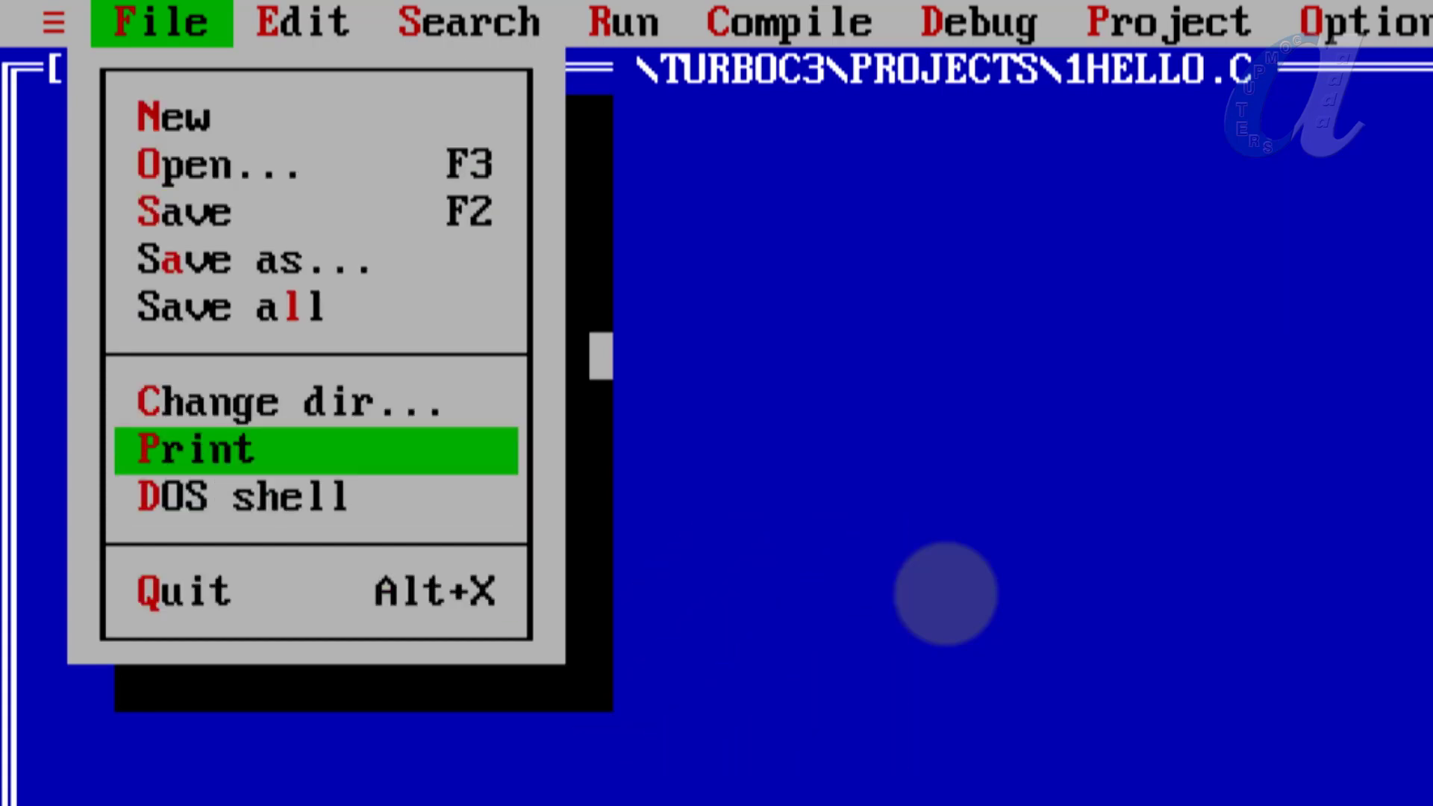
key("Up")
key("Up")
key("Up")
key("Up")
key("Right")
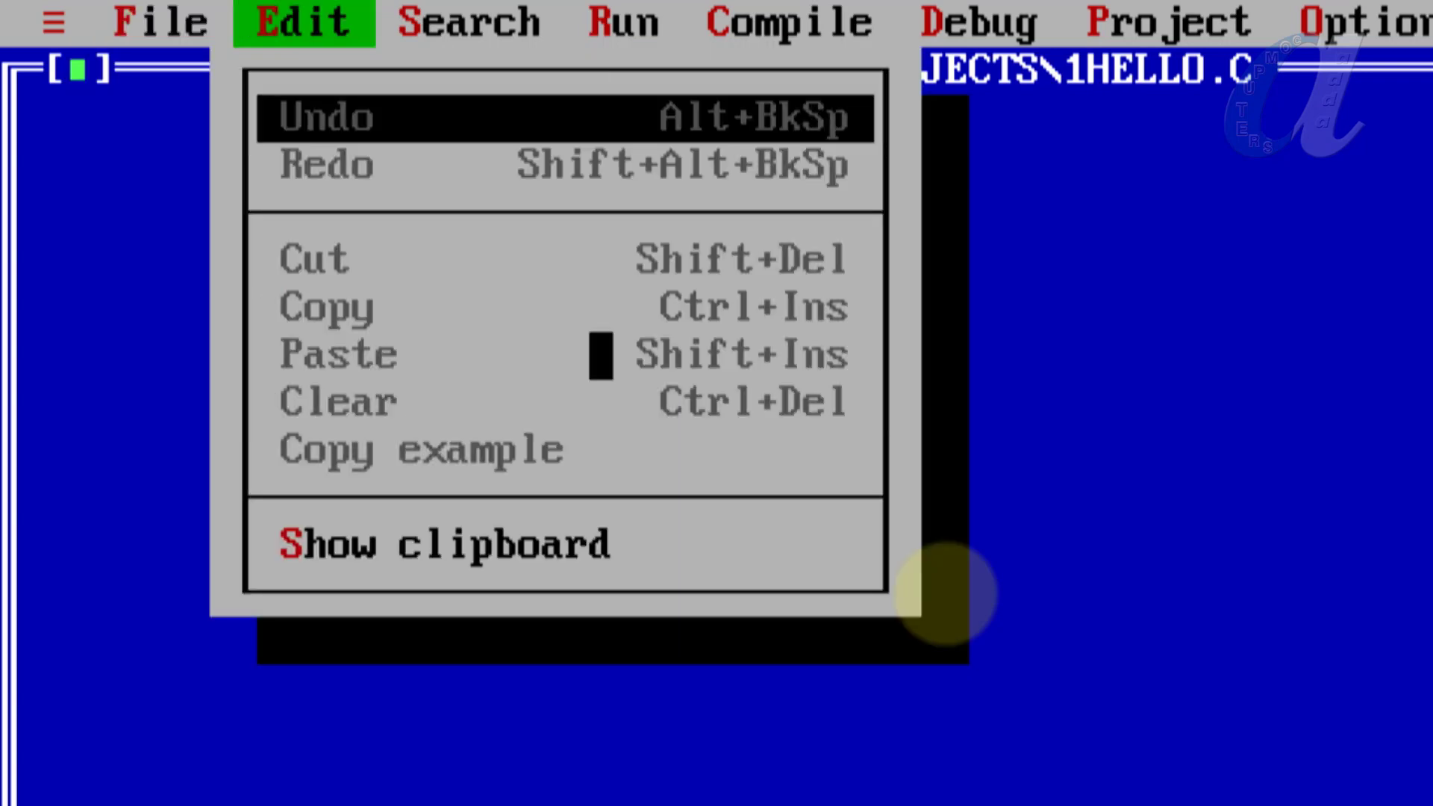
Quit the Turbo C++ editor and close the Turbo C++ launcher.
key("Left")
key("Down")
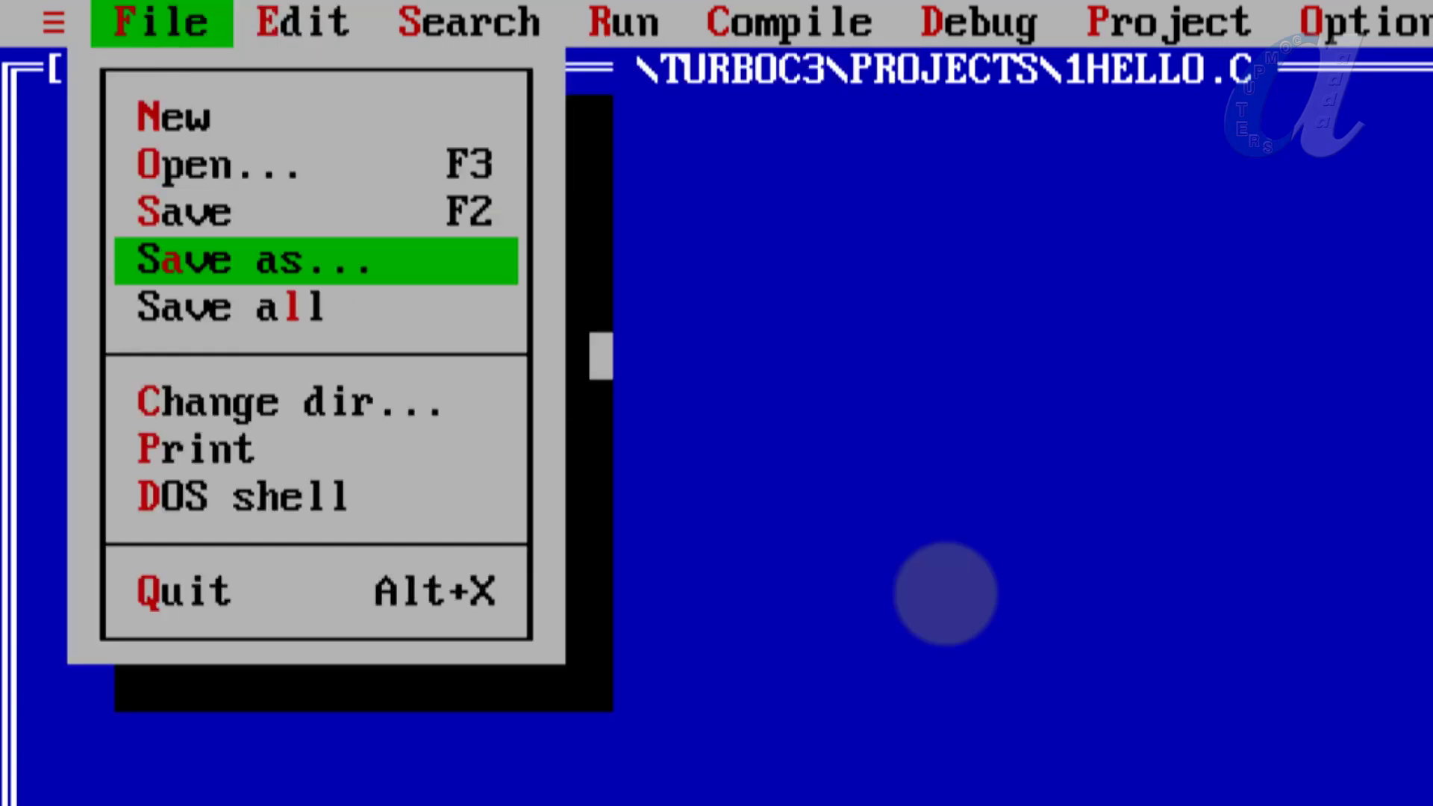
key("Down")
key("Down")
key("Down")
key("Down")
key("Down")
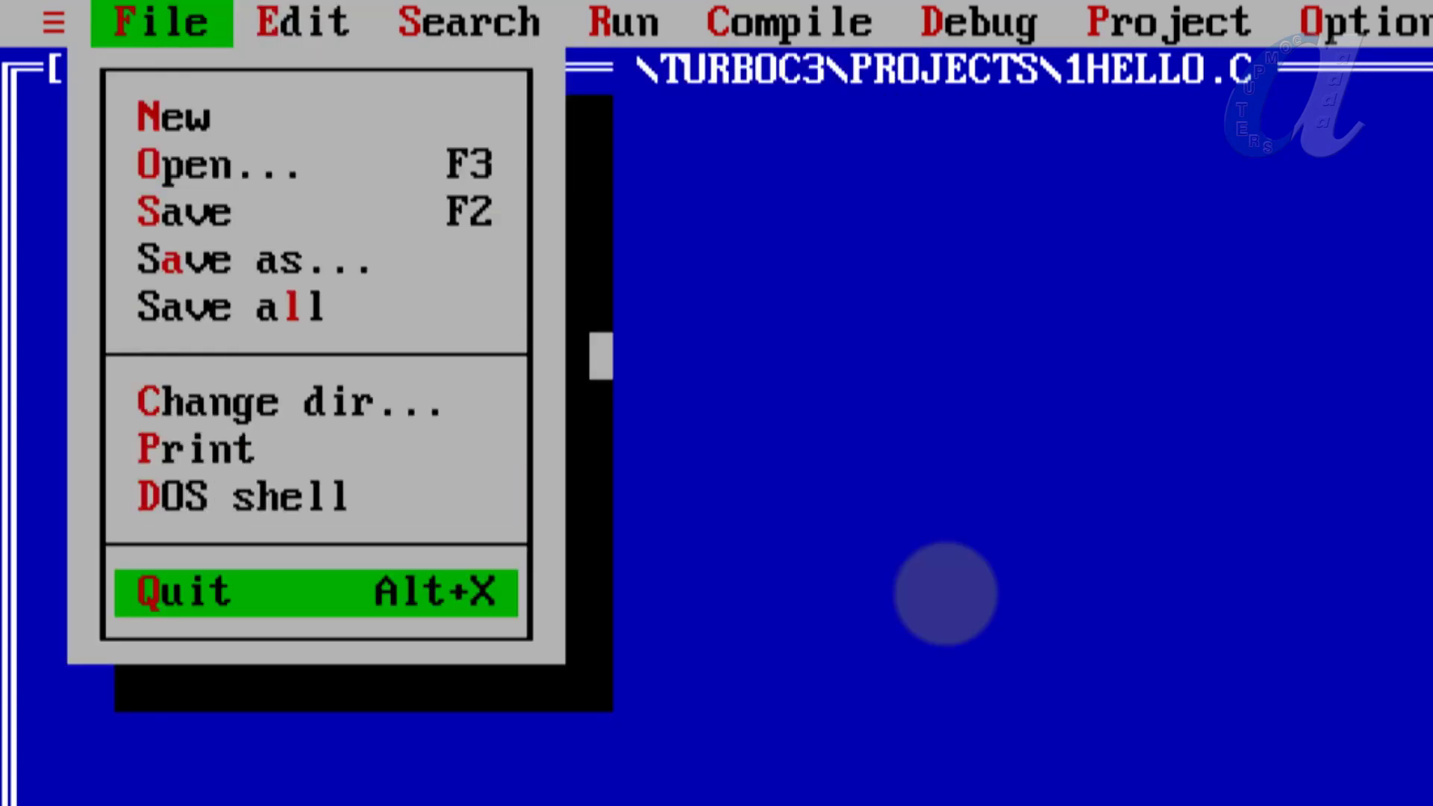
key("Return")
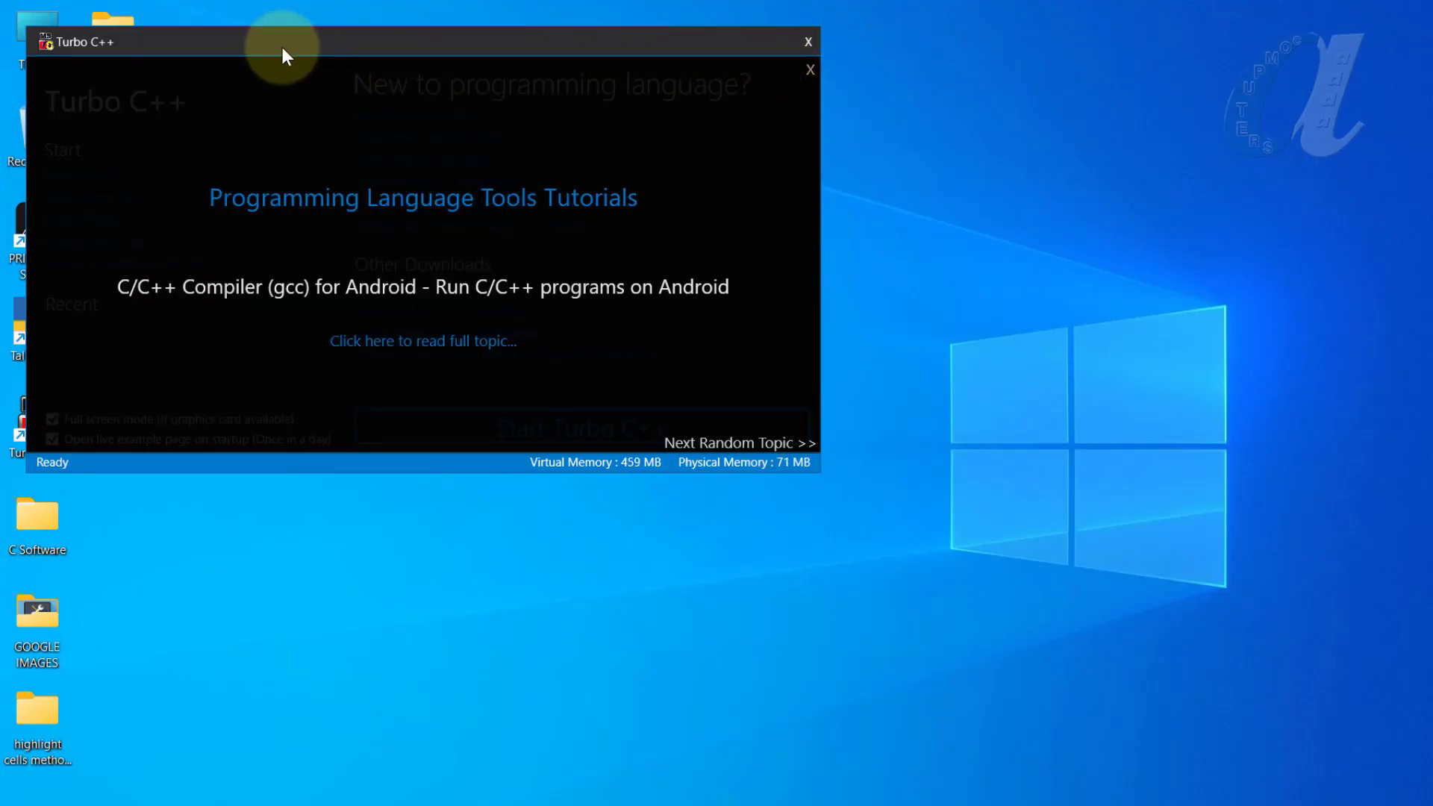
left_click(810, 42)
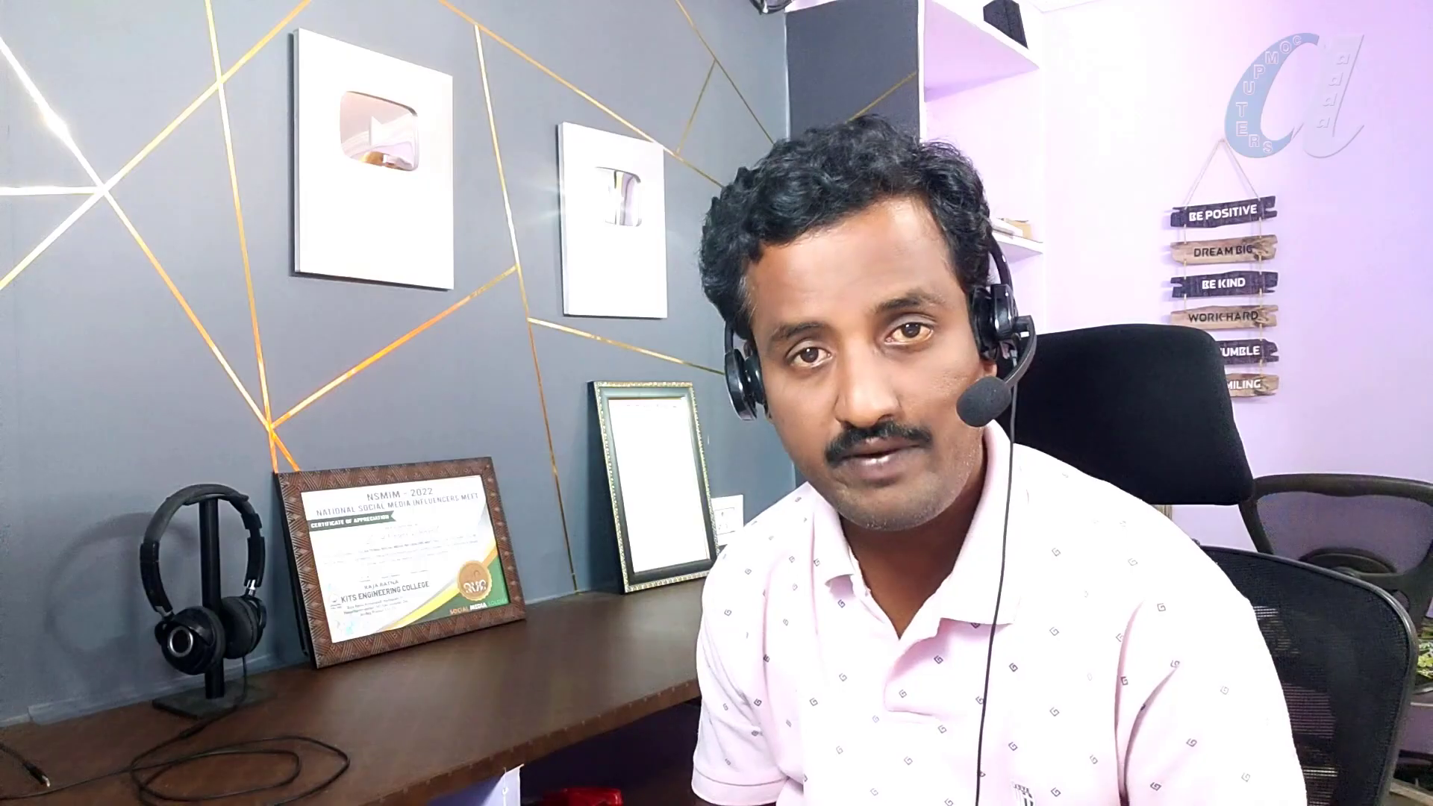